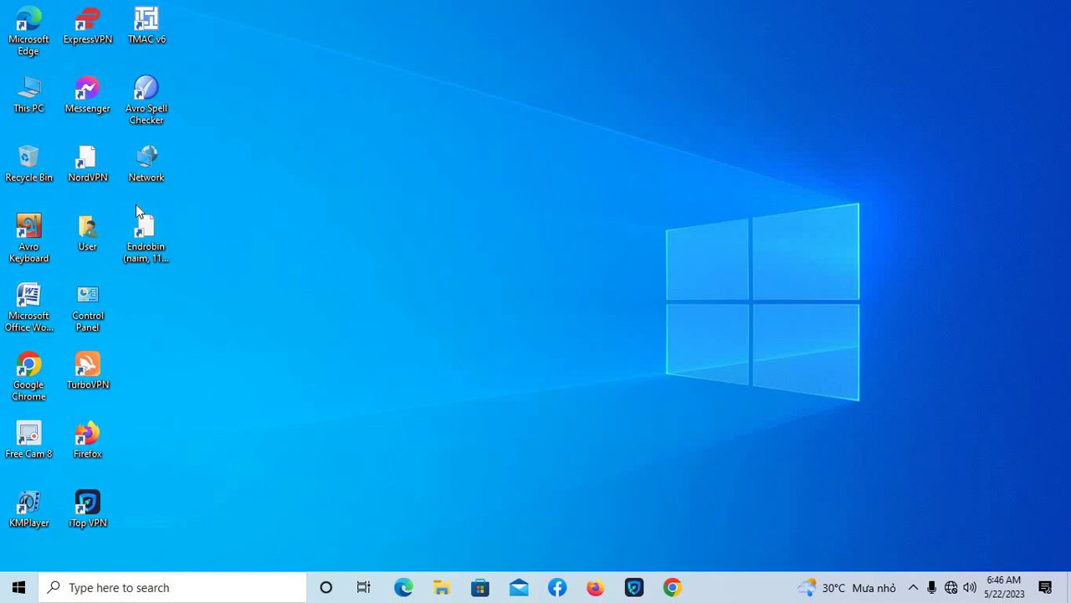
# Refresh the desktop and switch its icon view to Large icons.
pyautogui.rightClick(502, 88)
pyautogui.click(456, 107)
pyautogui.rightClick(397, 189)
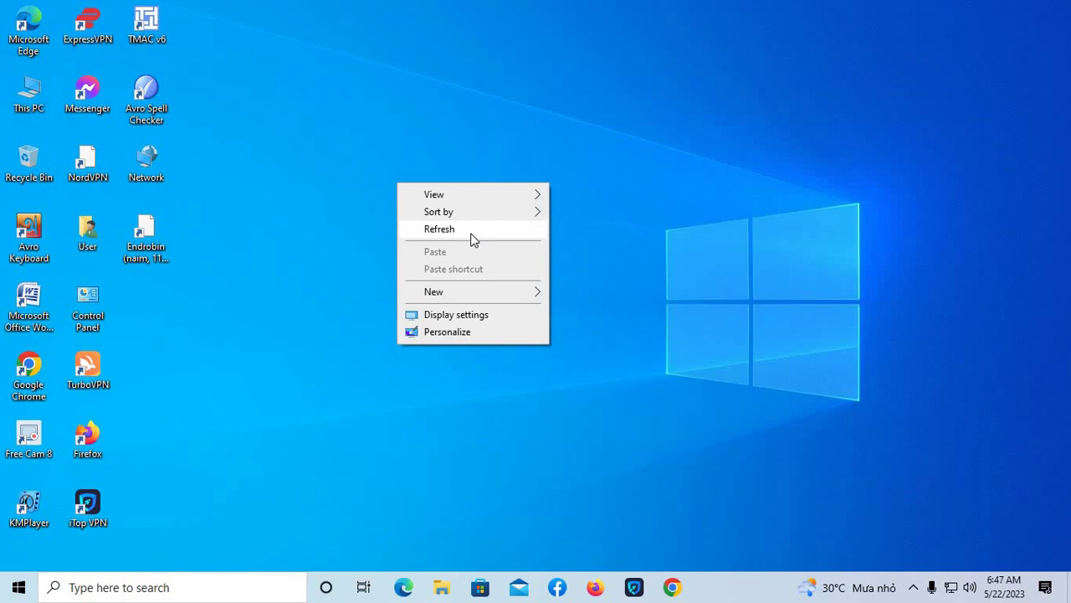
pyautogui.moveTo(451, 212)
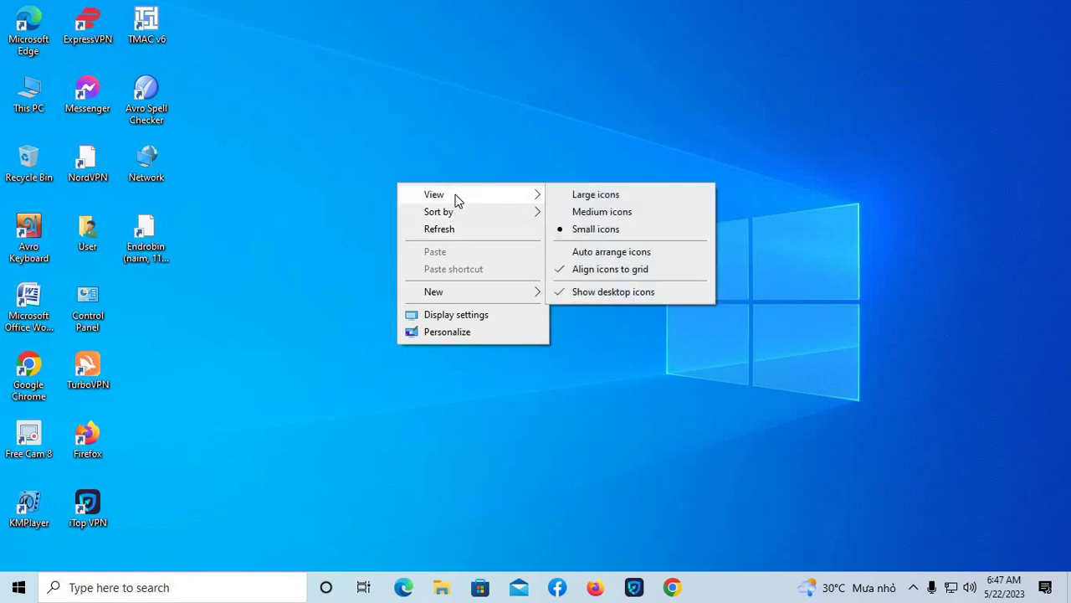
pyautogui.click(584, 197)
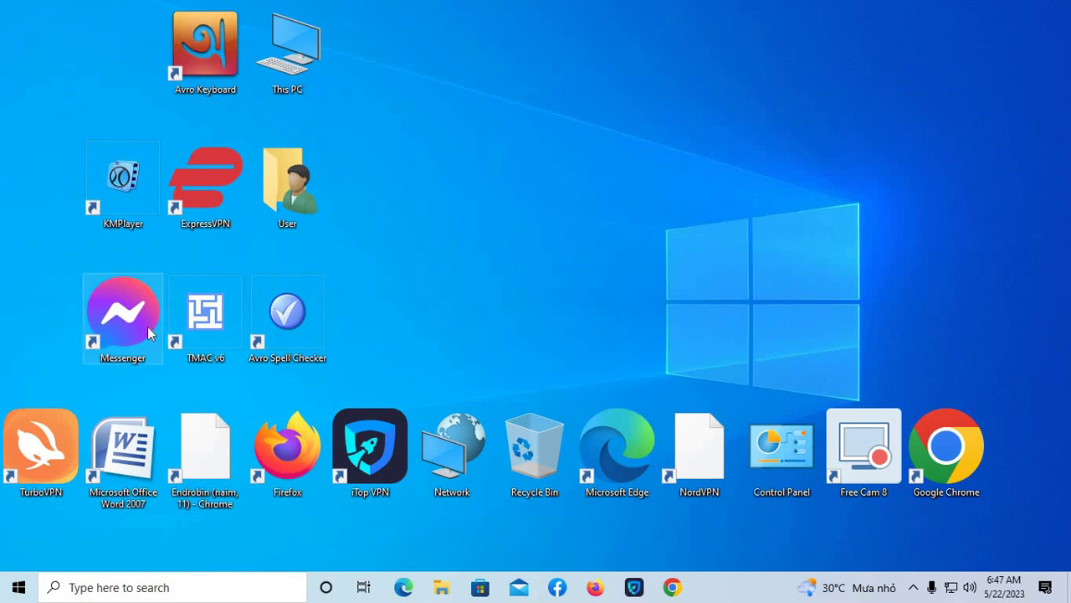
# Change the desktop icon view to Medium icons.
pyautogui.rightClick(469, 128)
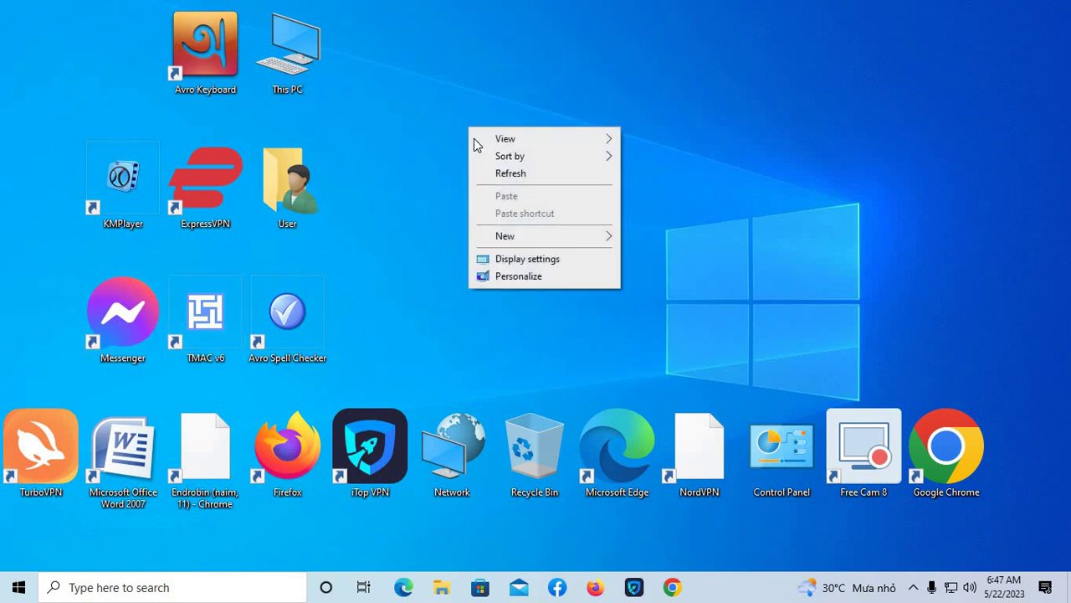
pyautogui.moveTo(507, 143)
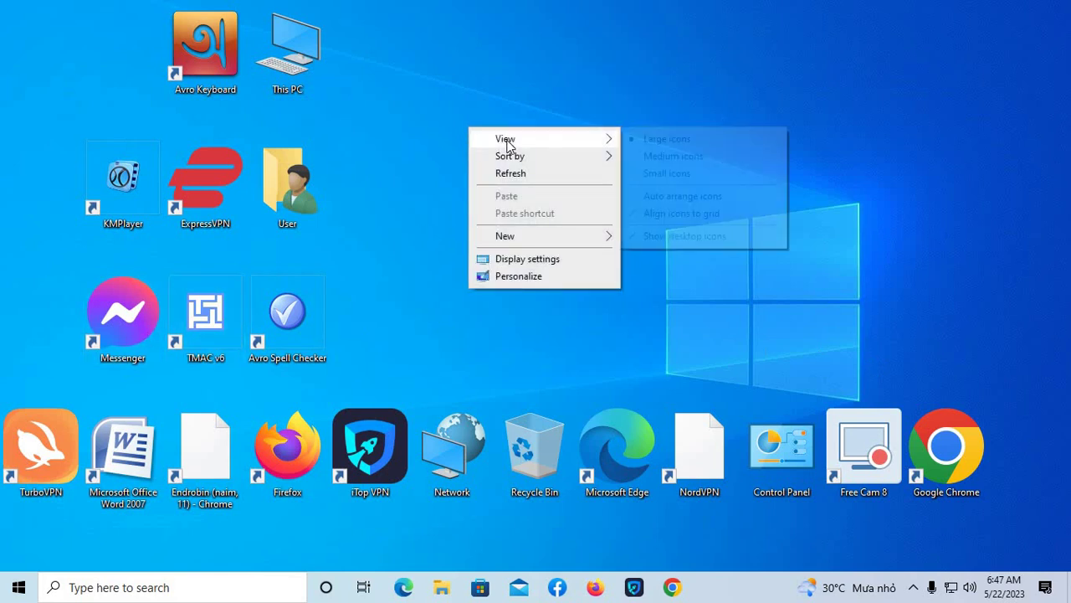
pyautogui.click(670, 161)
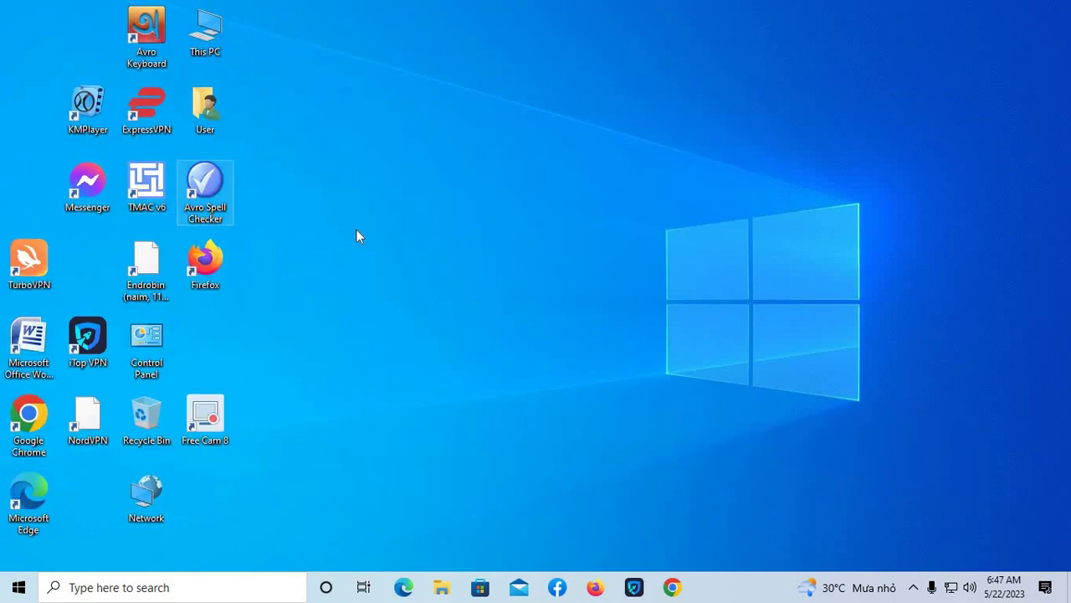
# Set the desktop icon view to Small icons.
pyautogui.rightClick(455, 105)
pyautogui.moveTo(488, 119)
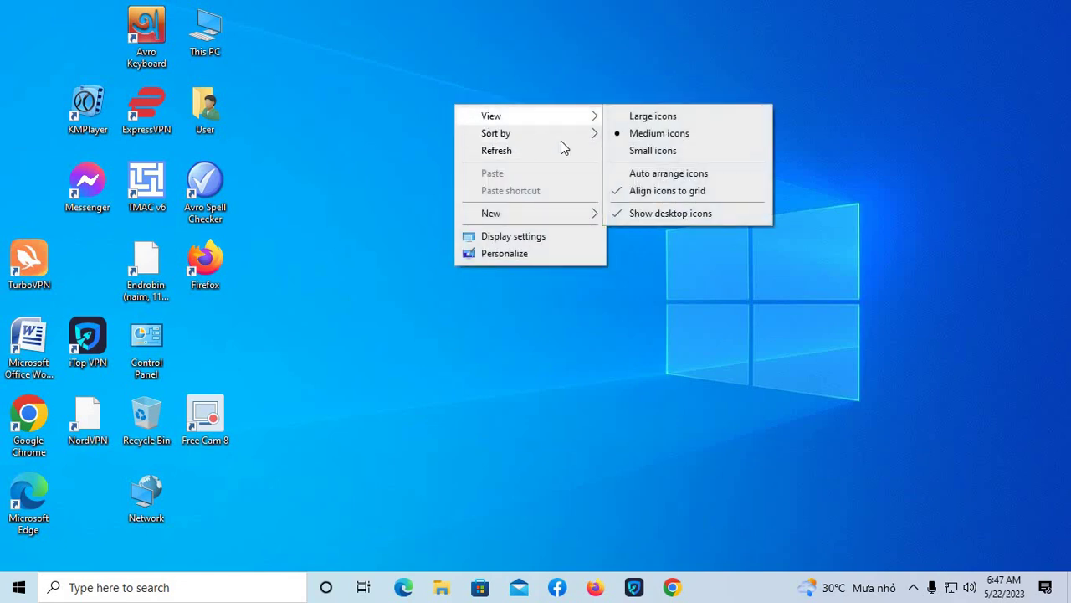
pyautogui.click(649, 151)
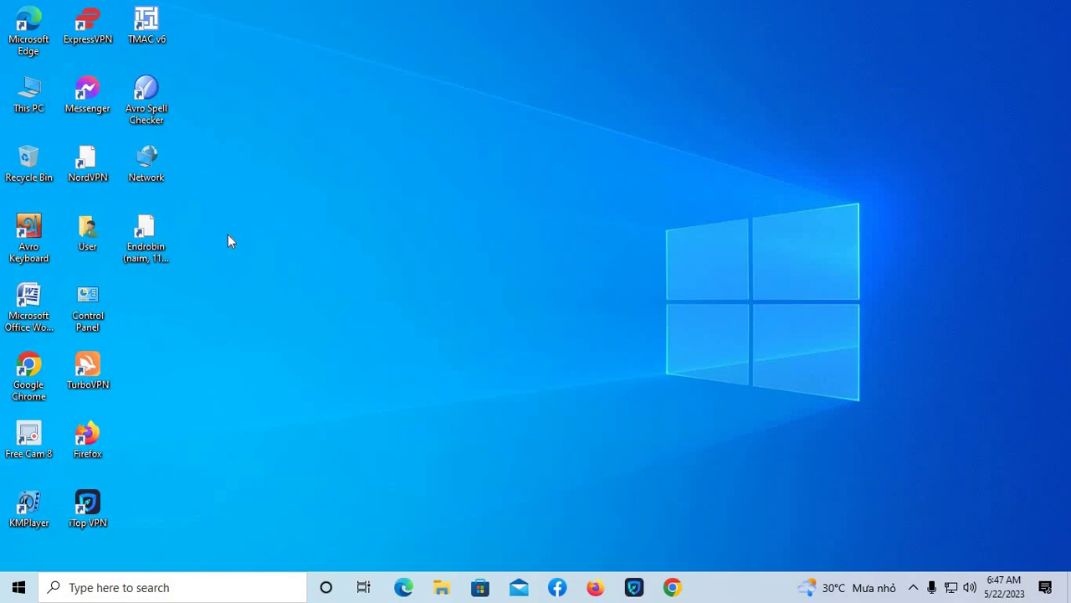
# Refresh the desktop three times in a row.
pyautogui.rightClick(528, 180)
pyautogui.click(574, 228)
pyautogui.rightClick(574, 229)
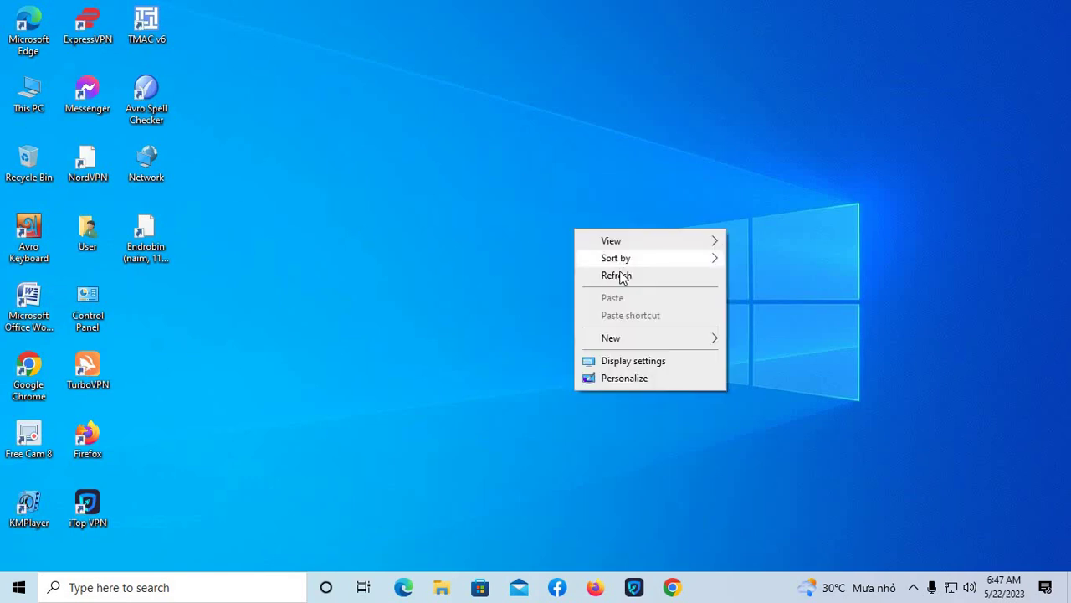
pyautogui.click(621, 276)
pyautogui.rightClick(353, 101)
pyautogui.click(395, 145)
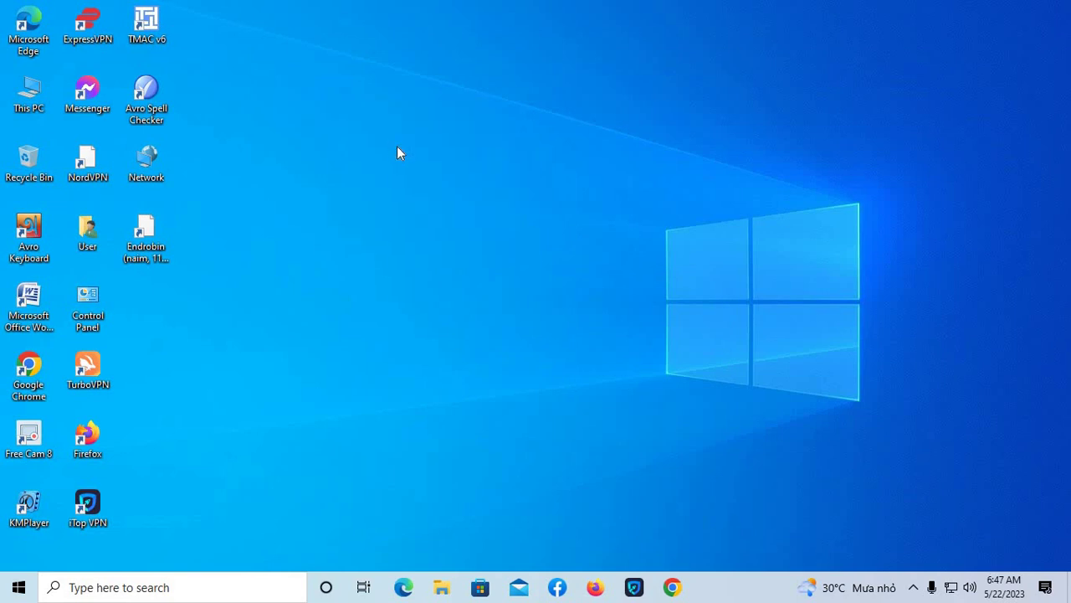
pyautogui.rightClick(397, 146)
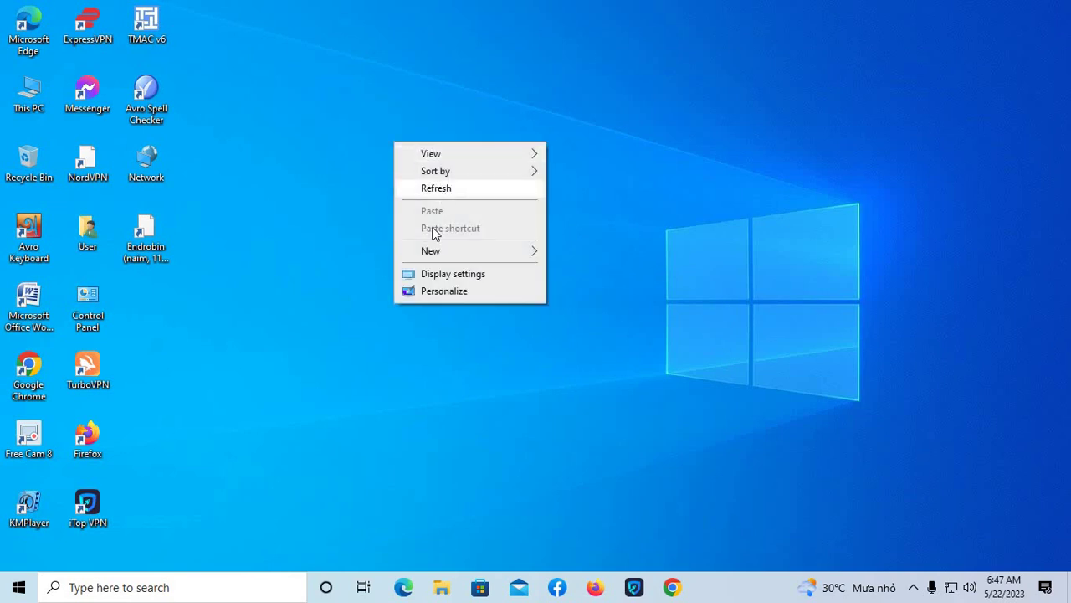
pyautogui.moveTo(449, 251)
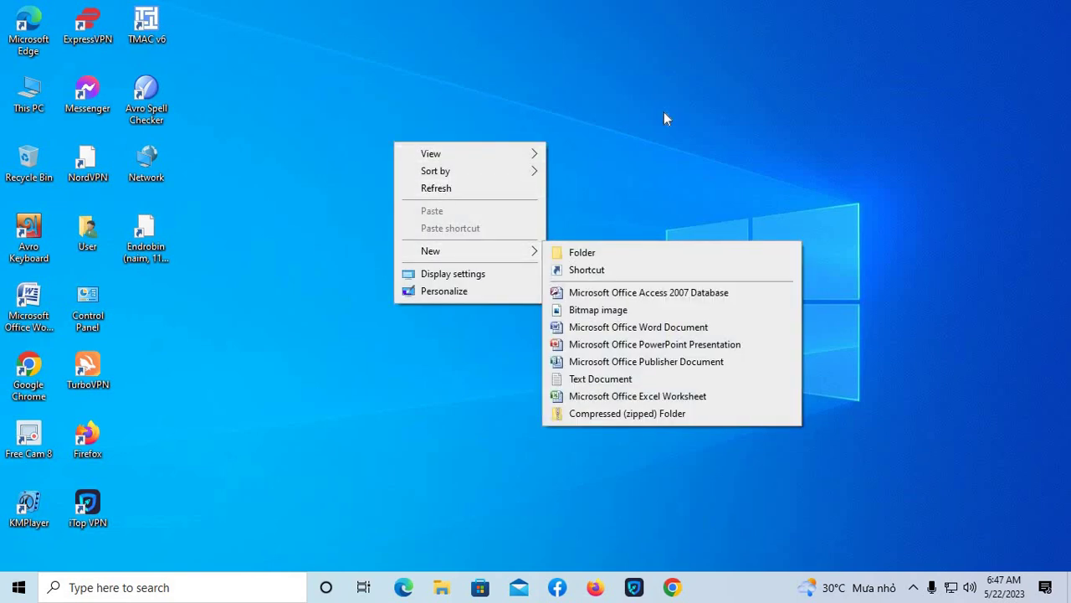
pyautogui.press('e')
# Refresh the desktop twice.
pyautogui.rightClick(449, 70)
pyautogui.click(491, 117)
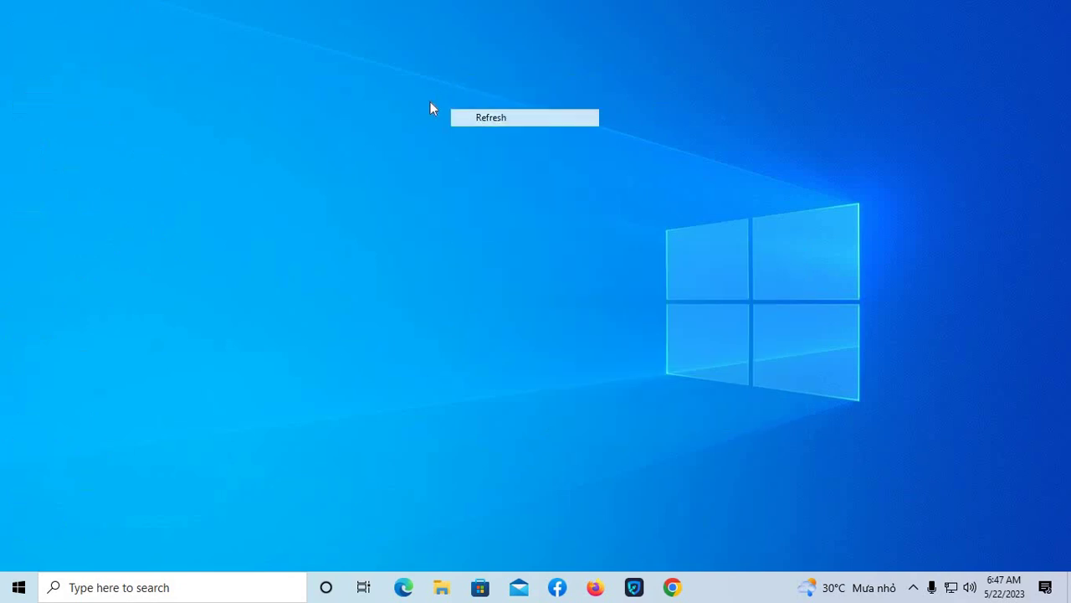
pyautogui.rightClick(430, 101)
pyautogui.click(469, 148)
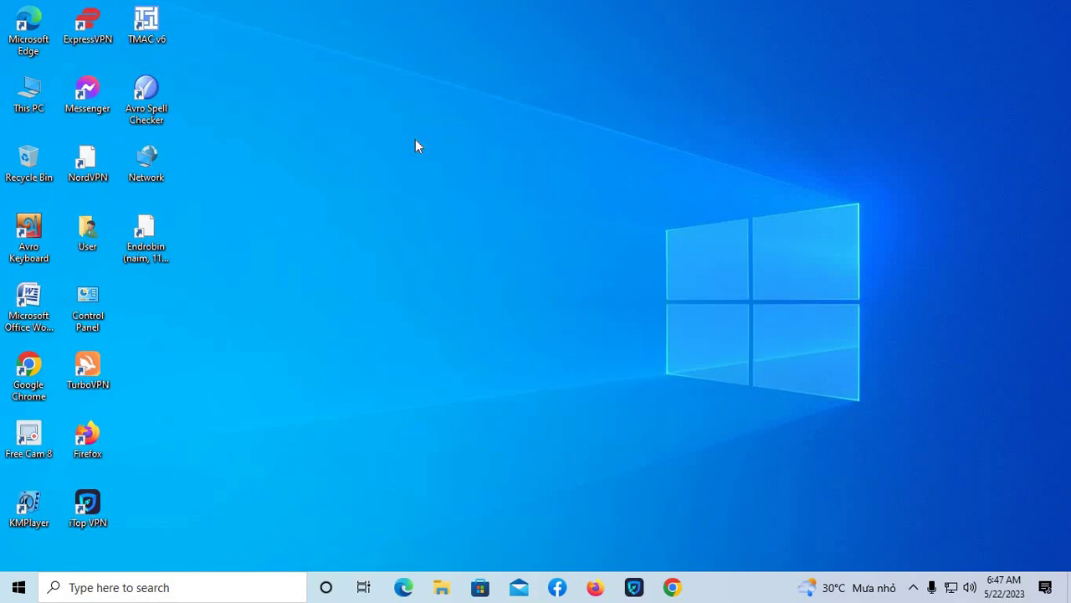
# Create a new folder on the desktop and name it "New foljhoijder".
pyautogui.rightClick(416, 139)
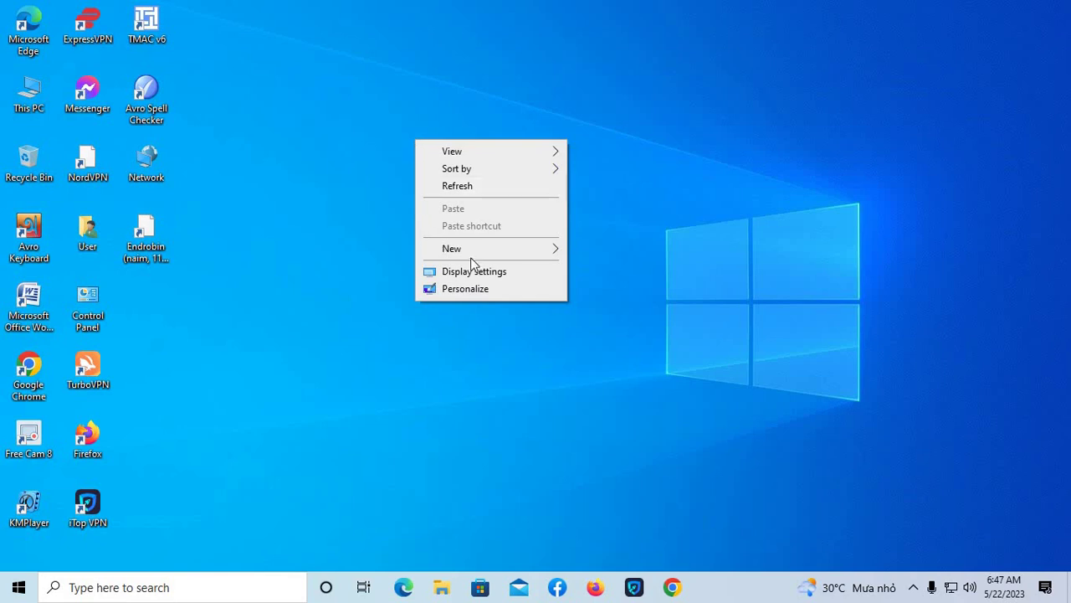
pyautogui.moveTo(467, 251)
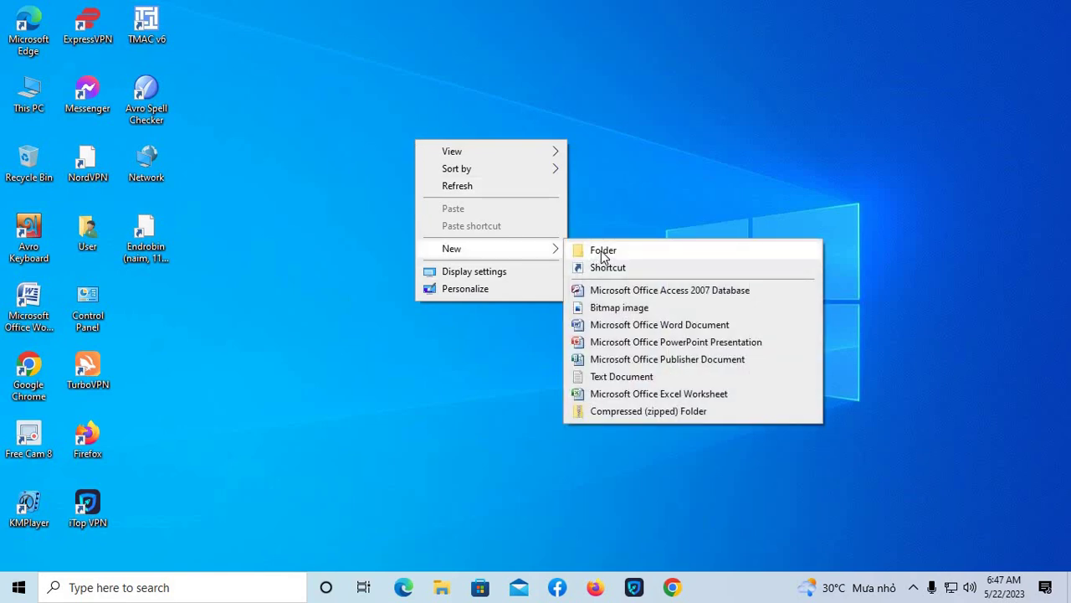
pyautogui.click(602, 251)
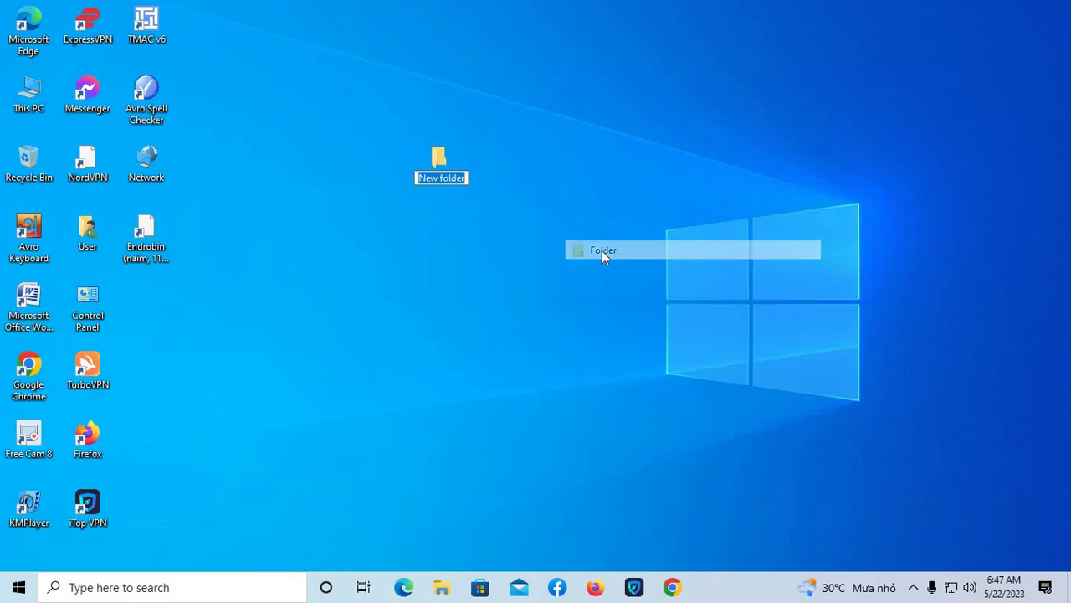
pyautogui.click(451, 177)
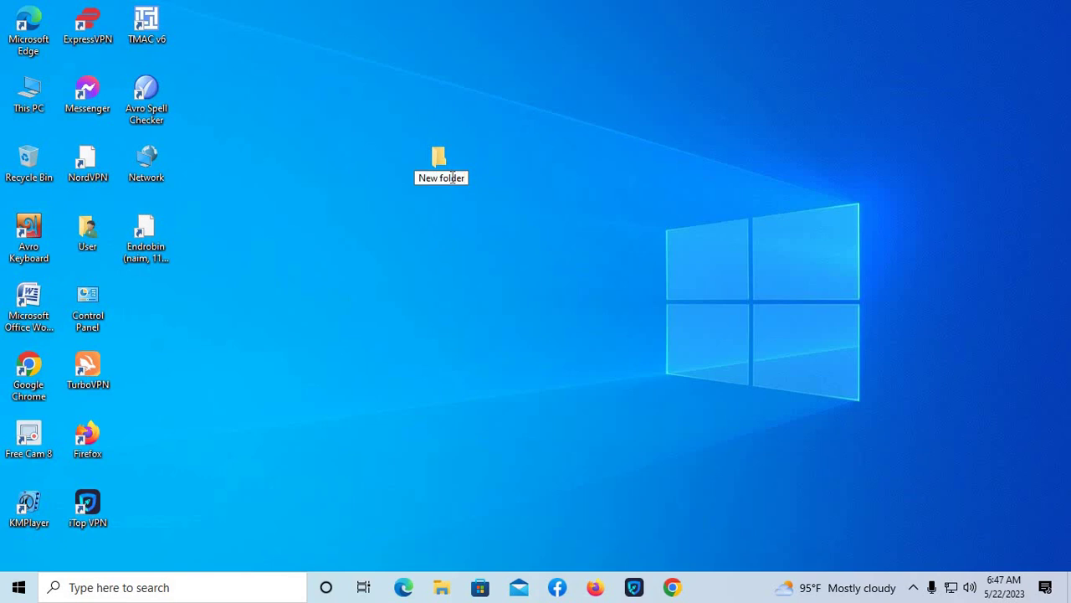
pyautogui.write('jhoi')
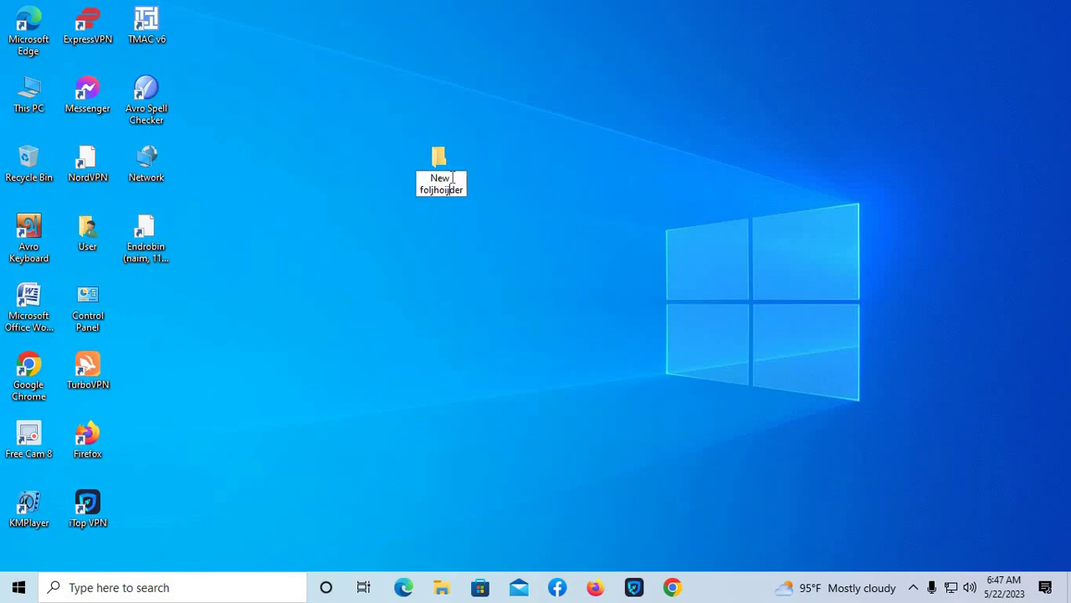
pyautogui.press('Return')
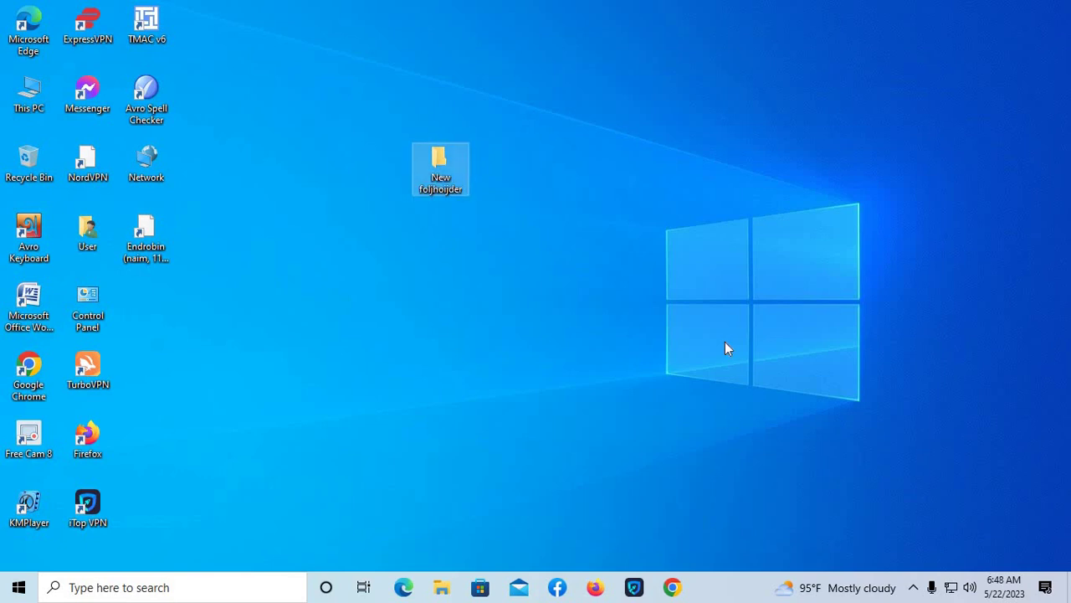
pyautogui.click(574, 123)
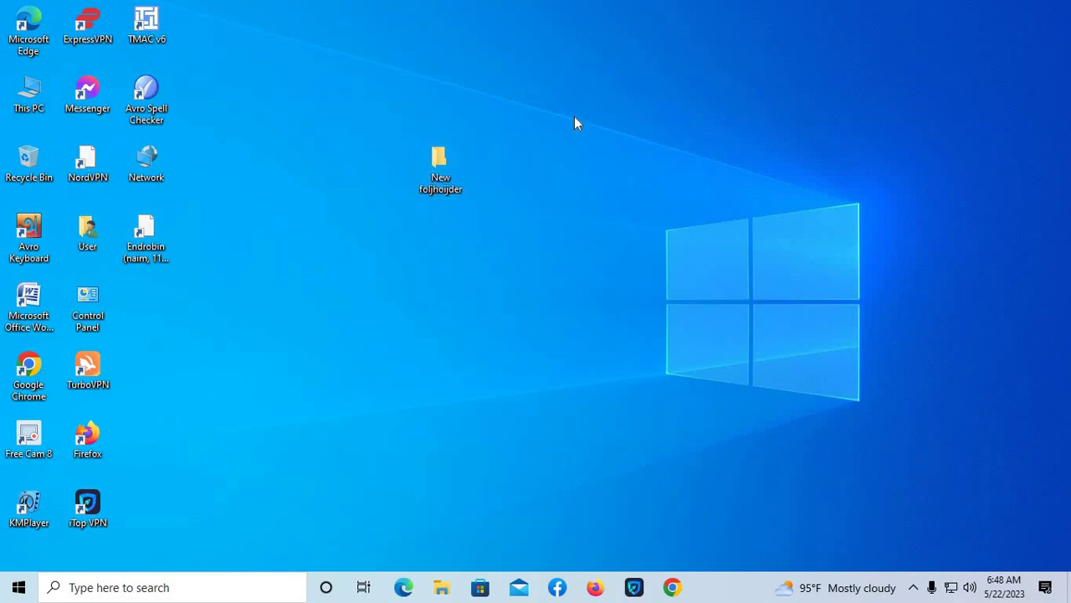
# Delete the "New foljhoijder" folder from the desktop and refresh the desktop twice.
pyautogui.rightClick(439, 175)
pyautogui.click(682, 147)
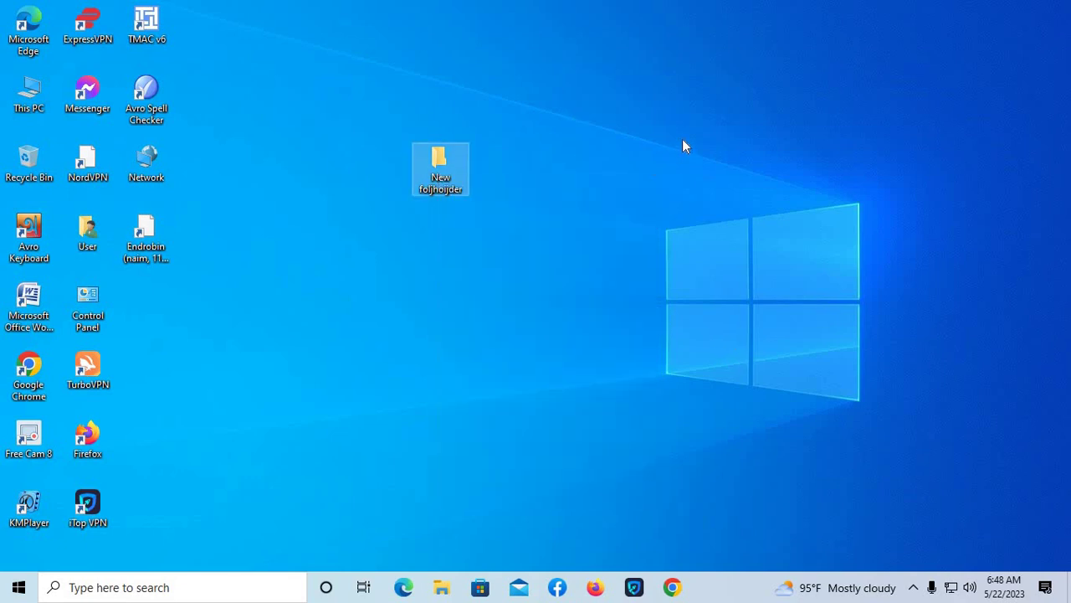
pyautogui.rightClick(442, 184)
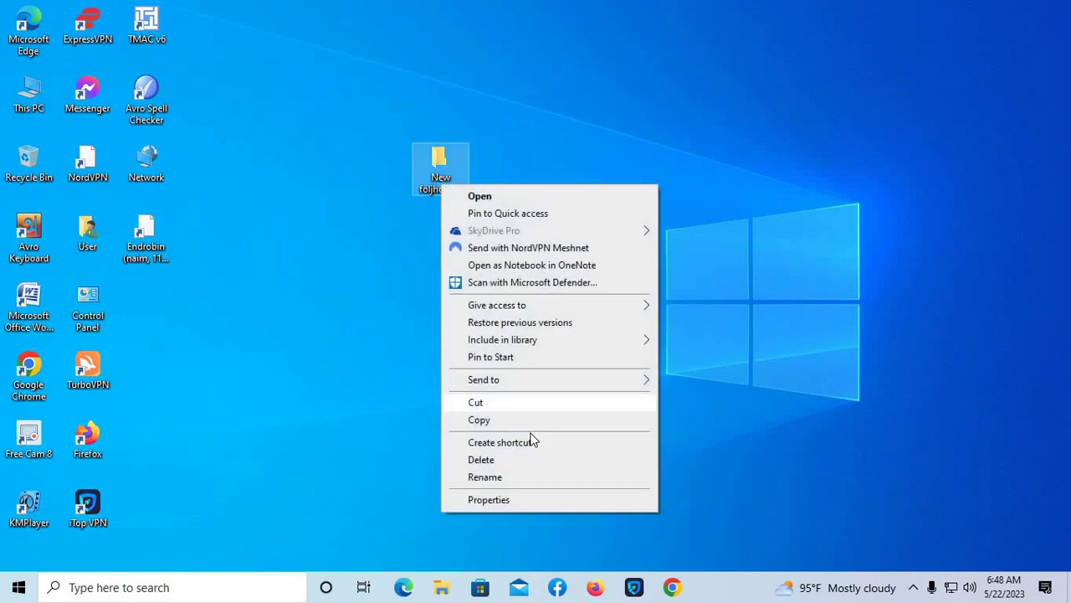
pyautogui.click(491, 462)
pyautogui.rightClick(442, 265)
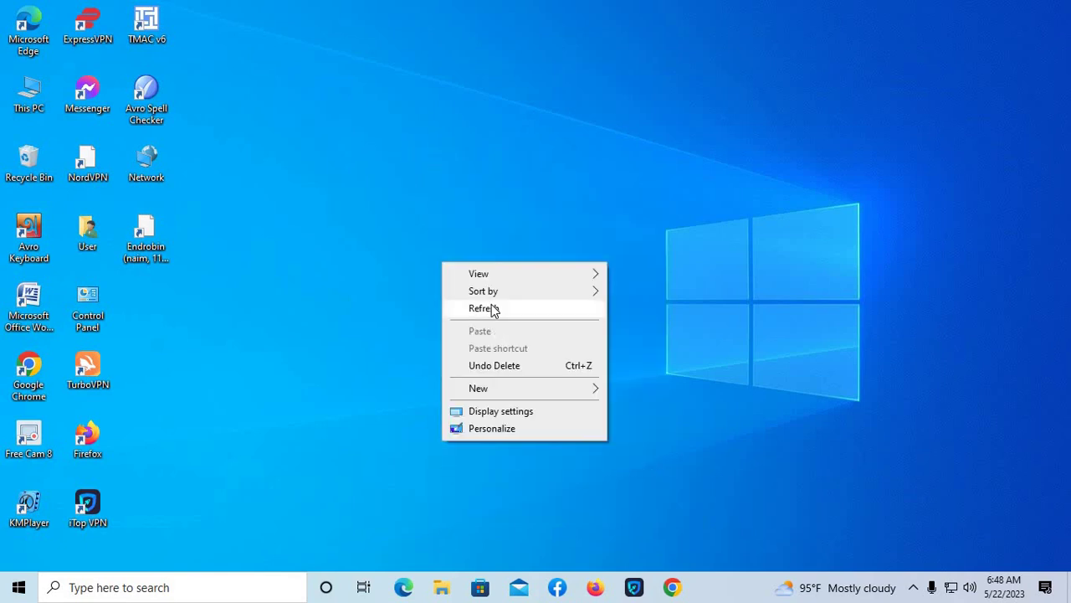
pyautogui.click(489, 308)
pyautogui.rightClick(448, 243)
pyautogui.click(494, 288)
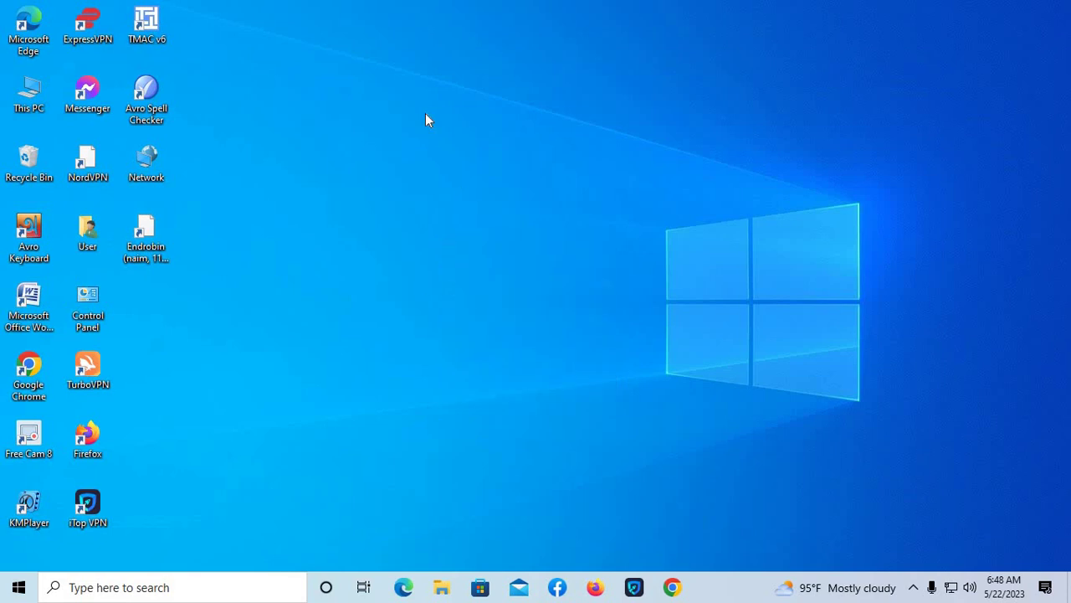
# Create a new folder on the empty area of the desktop, keeping the default folder name.
pyautogui.rightClick(426, 115)
pyautogui.moveTo(475, 239)
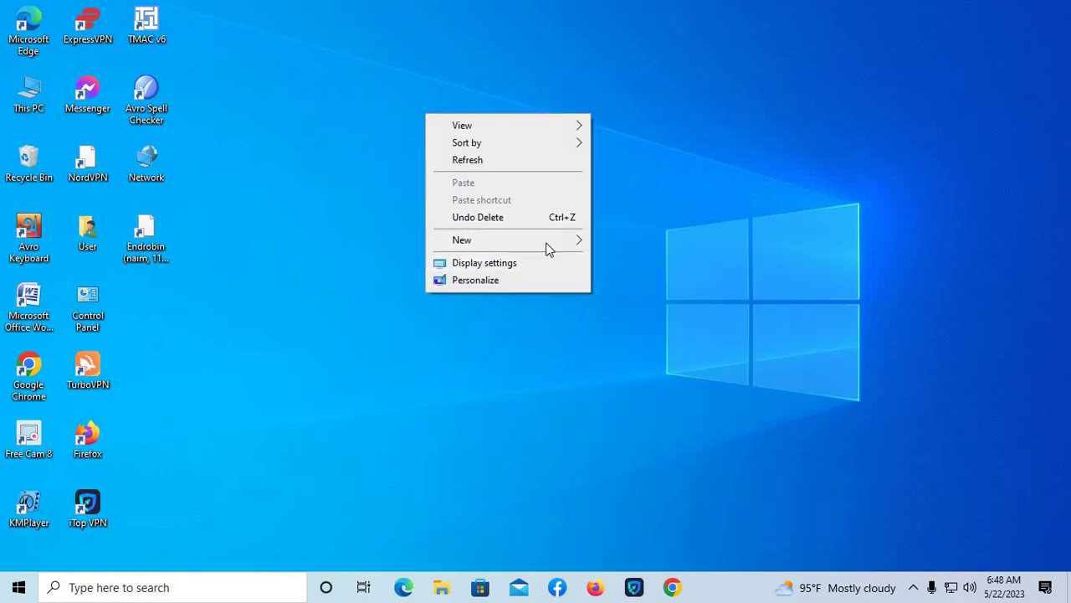
pyautogui.moveTo(545, 242)
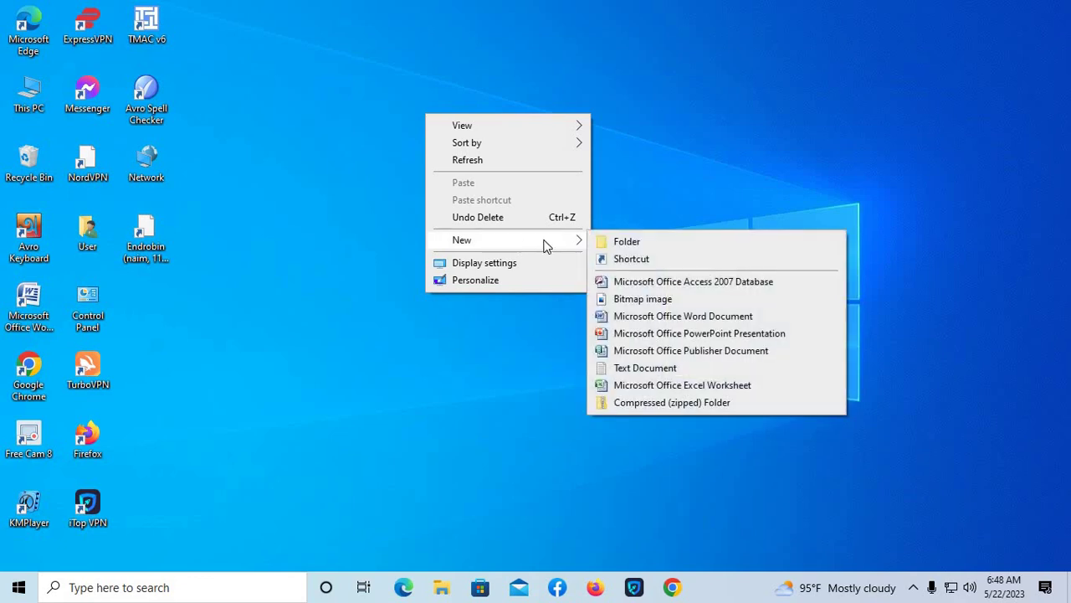
pyautogui.click(622, 242)
pyautogui.press('Return')
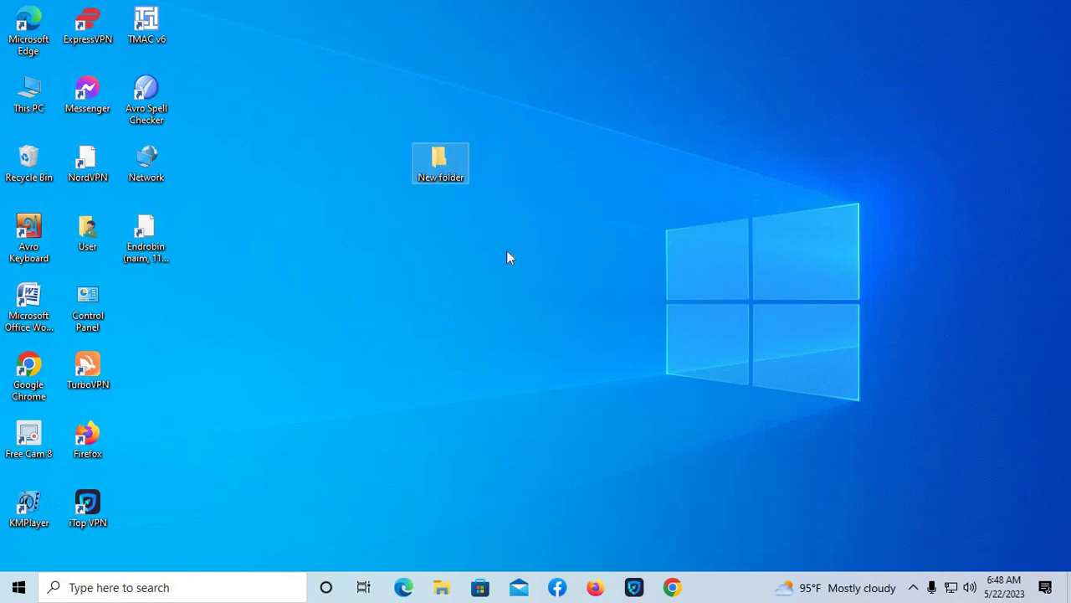
pyautogui.click(506, 250)
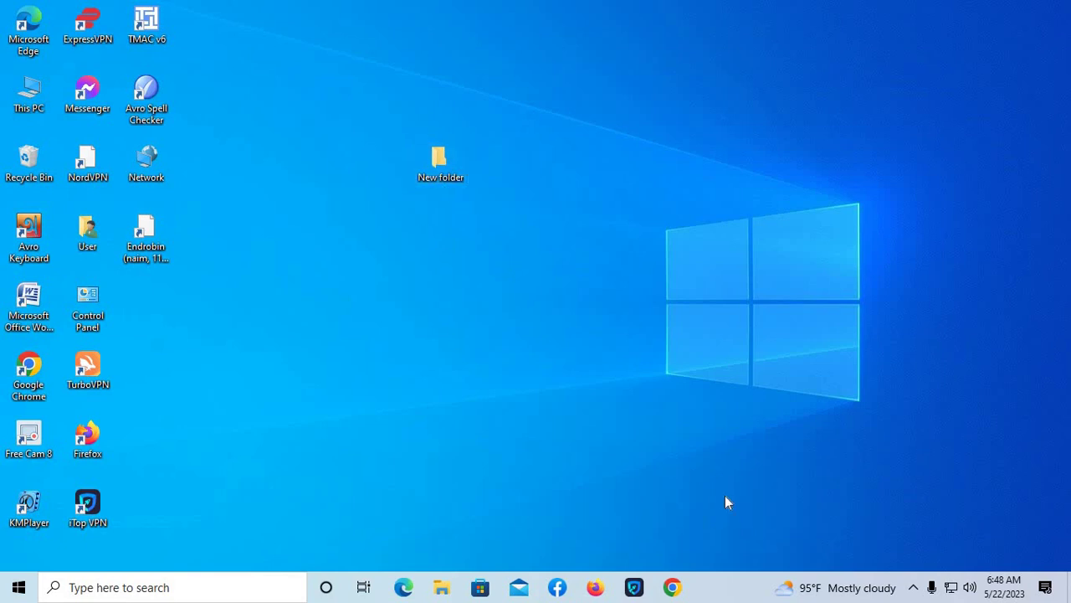
# Rename the new desktop folder as "uhyb".
pyautogui.rightClick(440, 173)
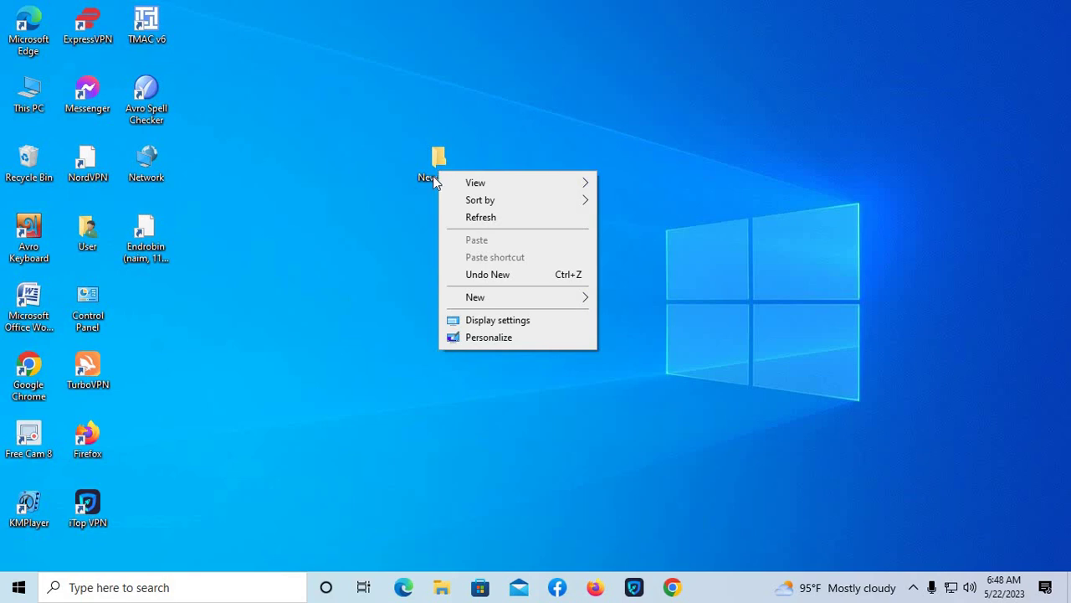
pyautogui.click(433, 177)
pyautogui.rightClick(433, 177)
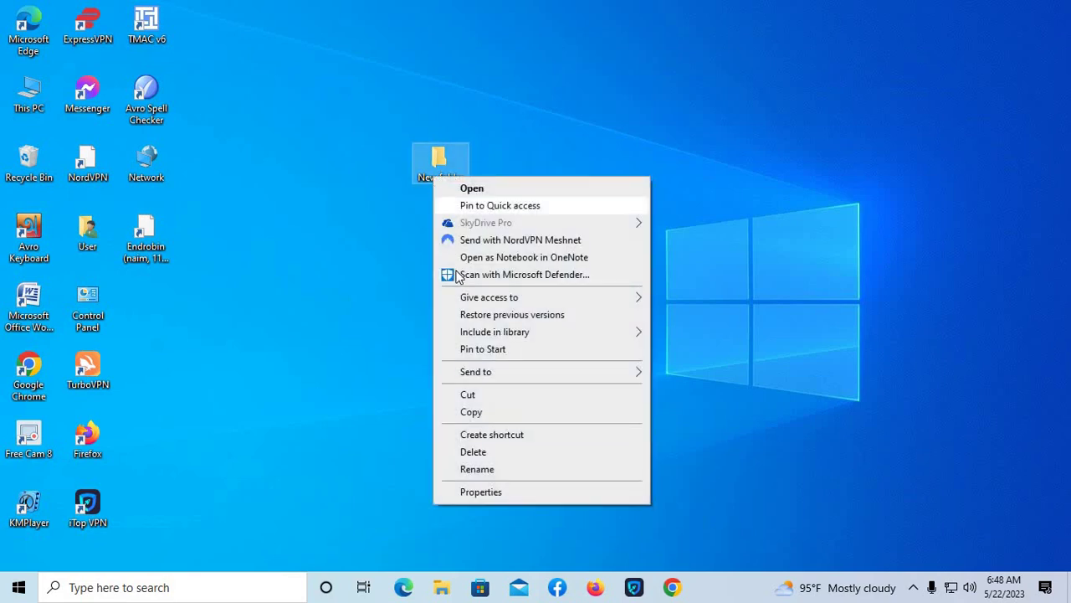
pyautogui.click(478, 469)
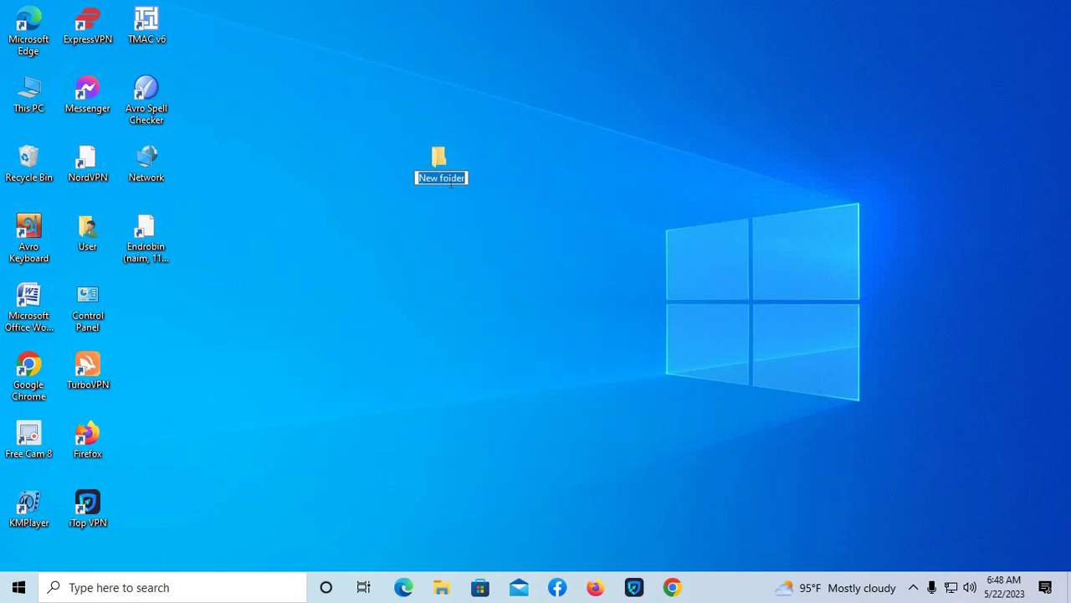
pyautogui.write('uhyb')
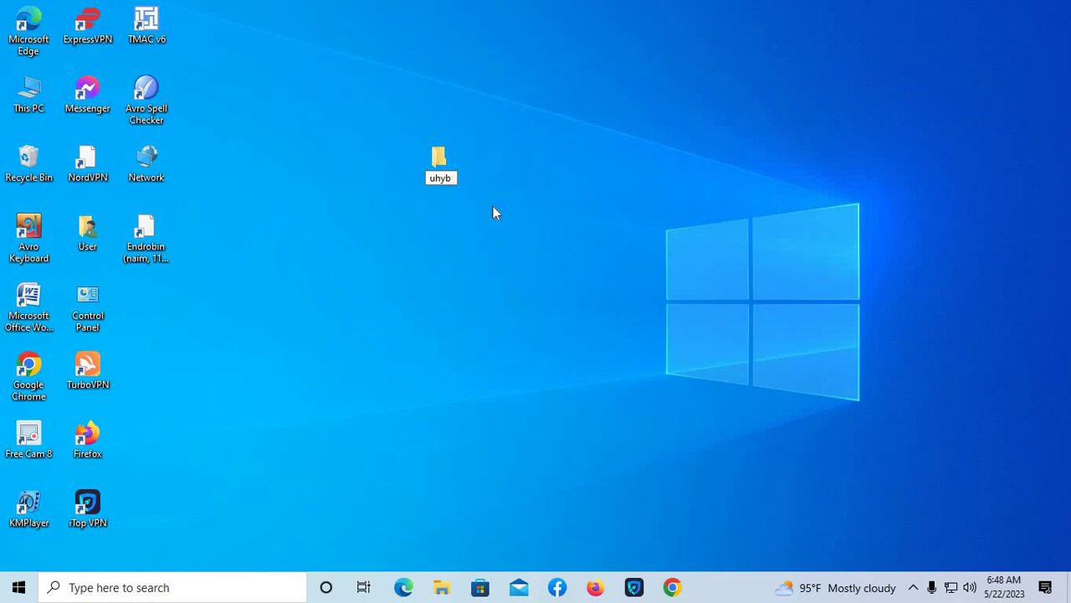
pyautogui.press('Return')
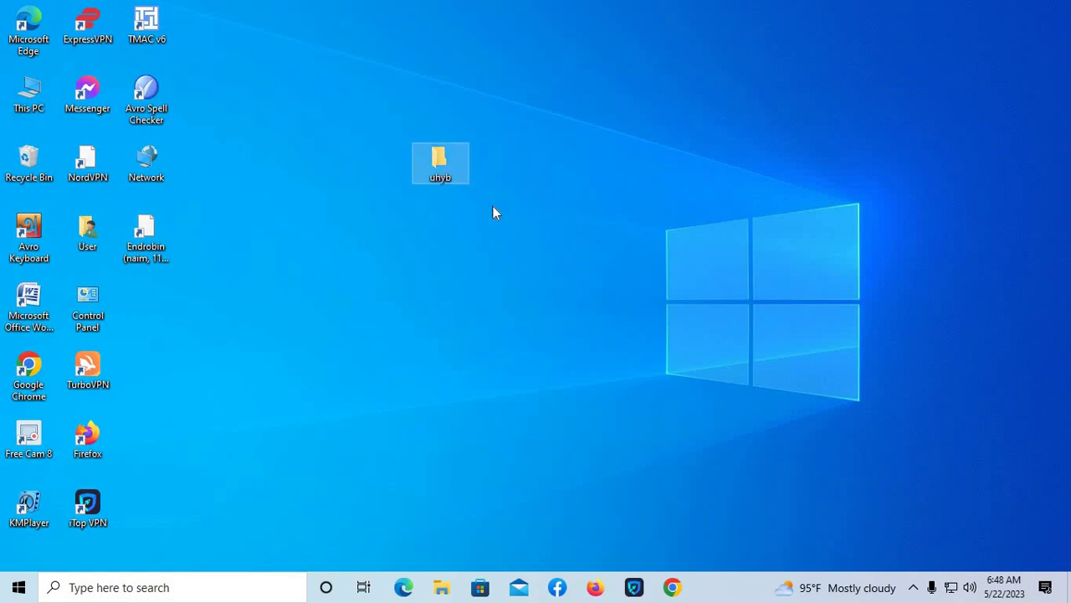
pyautogui.click(715, 241)
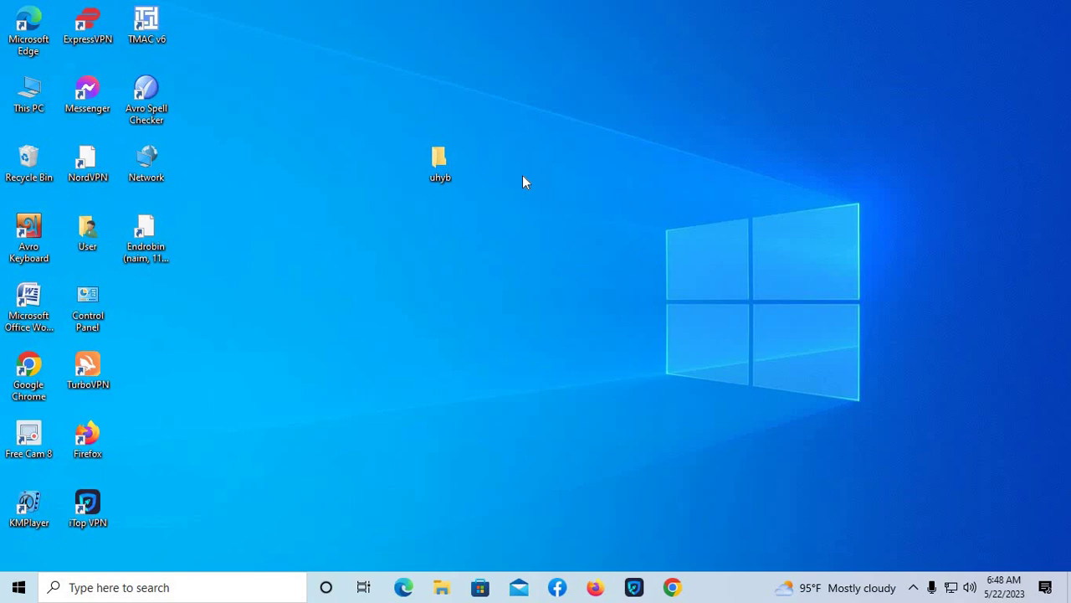
# Delete the "uhyb" folder from the desktop and refresh the desktop twice.
pyautogui.rightClick(445, 178)
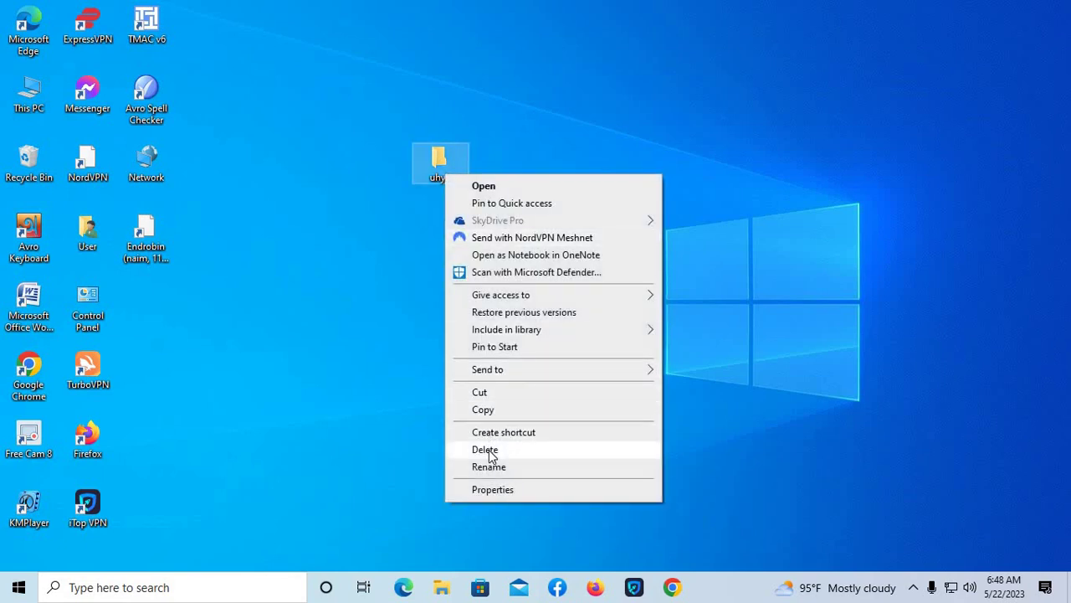
pyautogui.click(485, 451)
pyautogui.rightClick(357, 101)
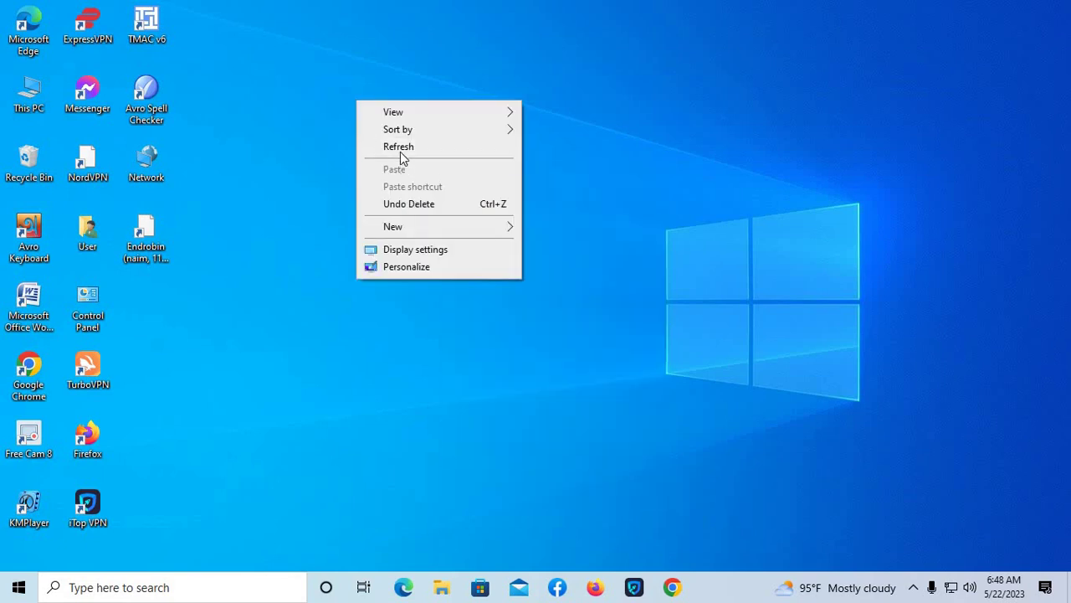
pyautogui.click(399, 149)
pyautogui.rightClick(399, 148)
pyautogui.click(445, 194)
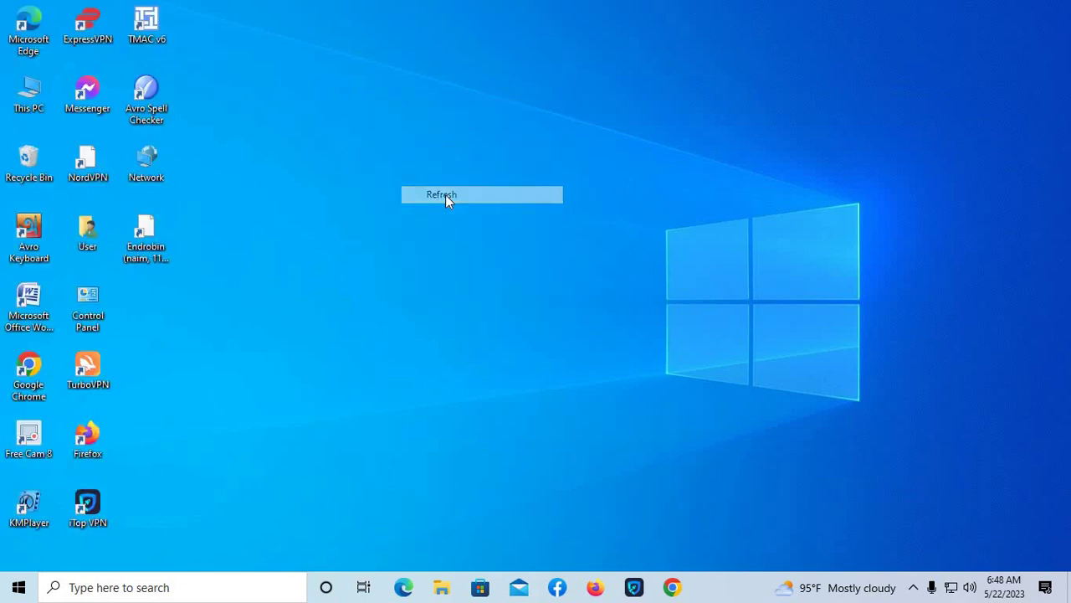
# Open the desktop's Display settings and view the available display resolution options.
pyautogui.rightClick(445, 195)
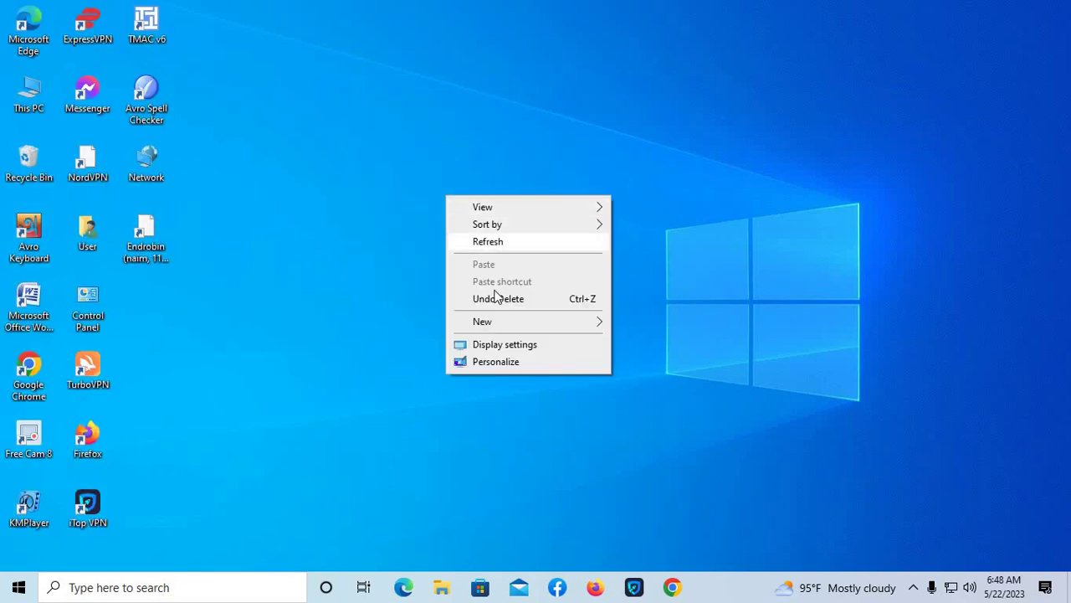
pyautogui.click(533, 346)
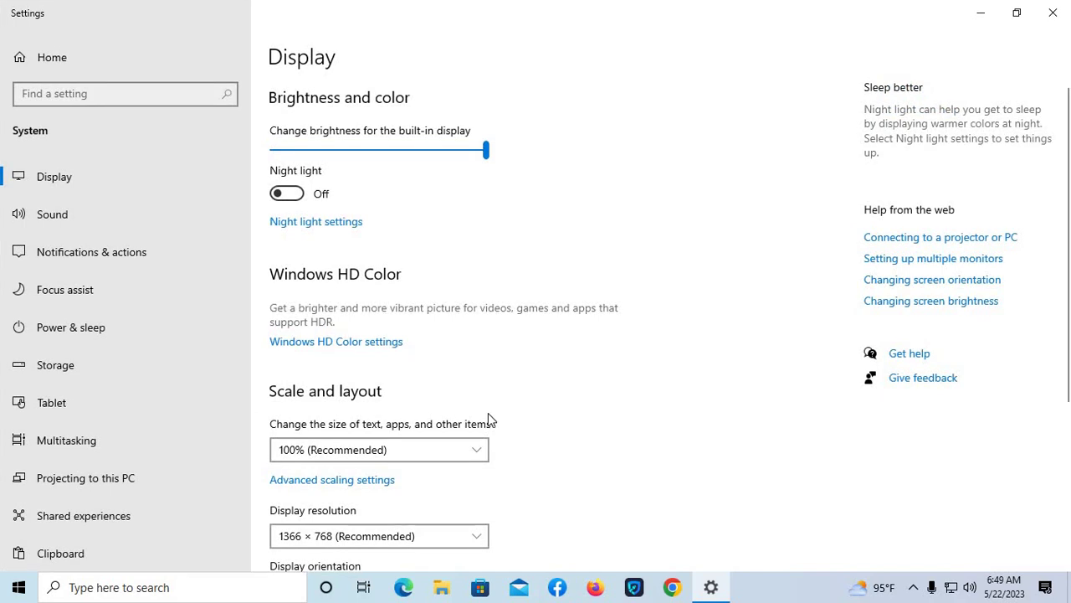
pyautogui.scroll(-2, 374, 386)
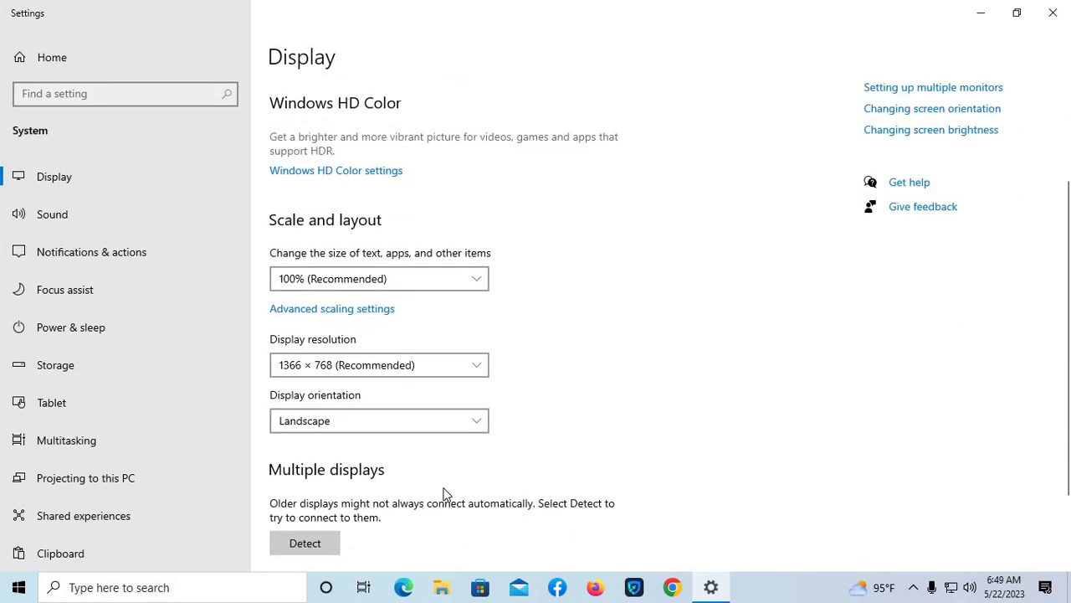
pyautogui.click(475, 375)
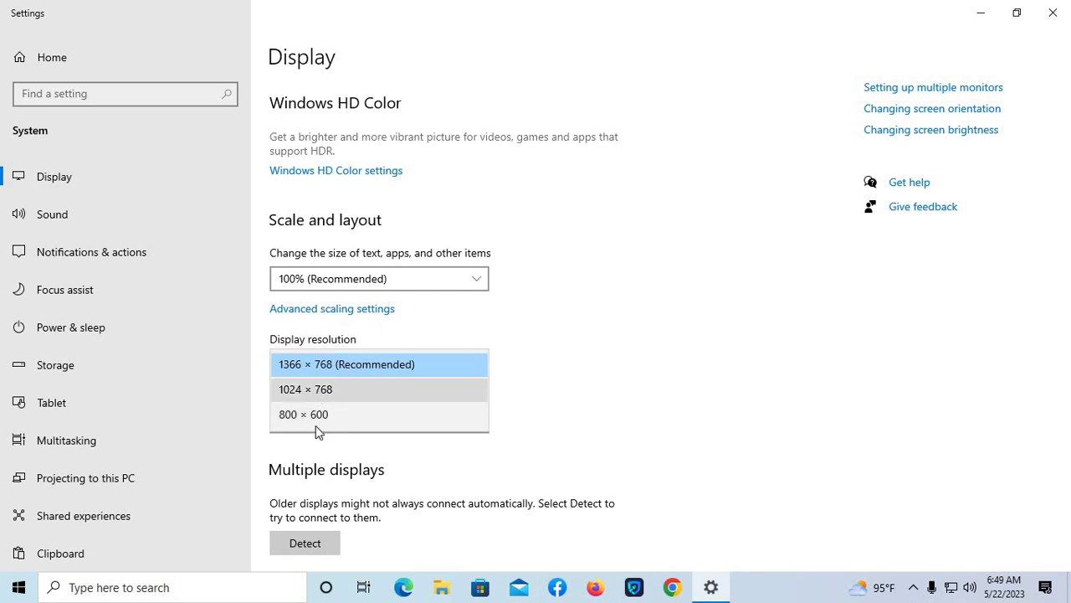
pyautogui.click(581, 395)
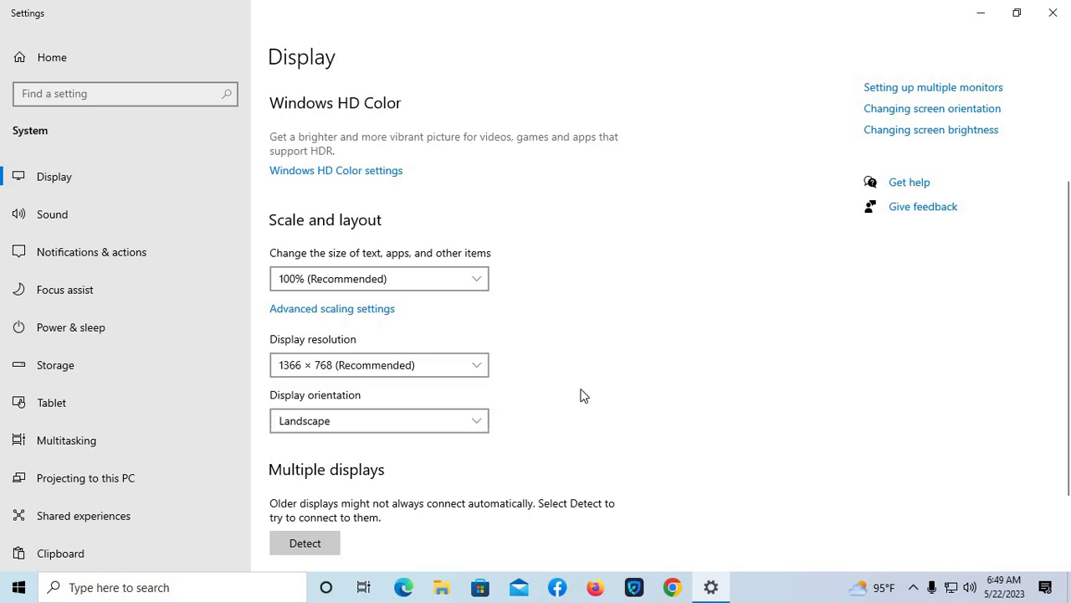
# View the available options for text and app scaling and for display orientation.
pyautogui.click(476, 279)
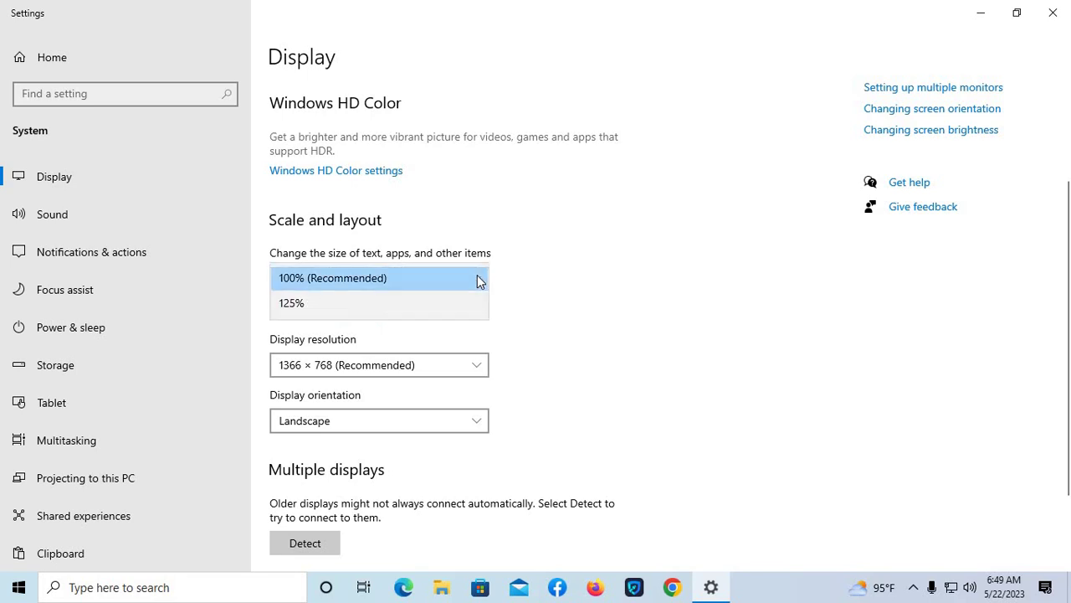
pyautogui.click(409, 283)
pyautogui.scroll(-2, 445, 447)
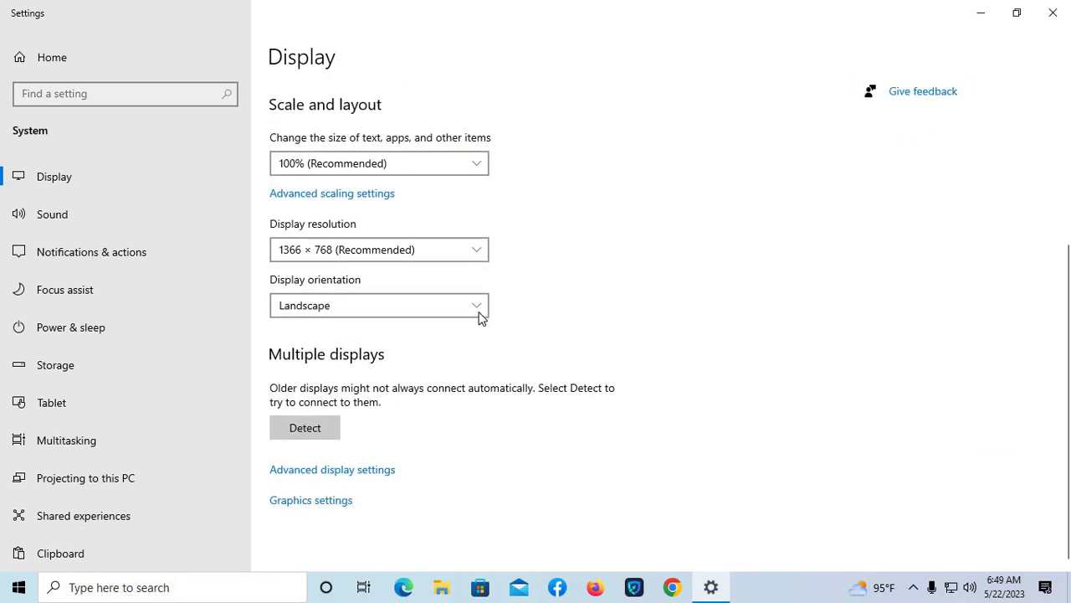
pyautogui.click(477, 310)
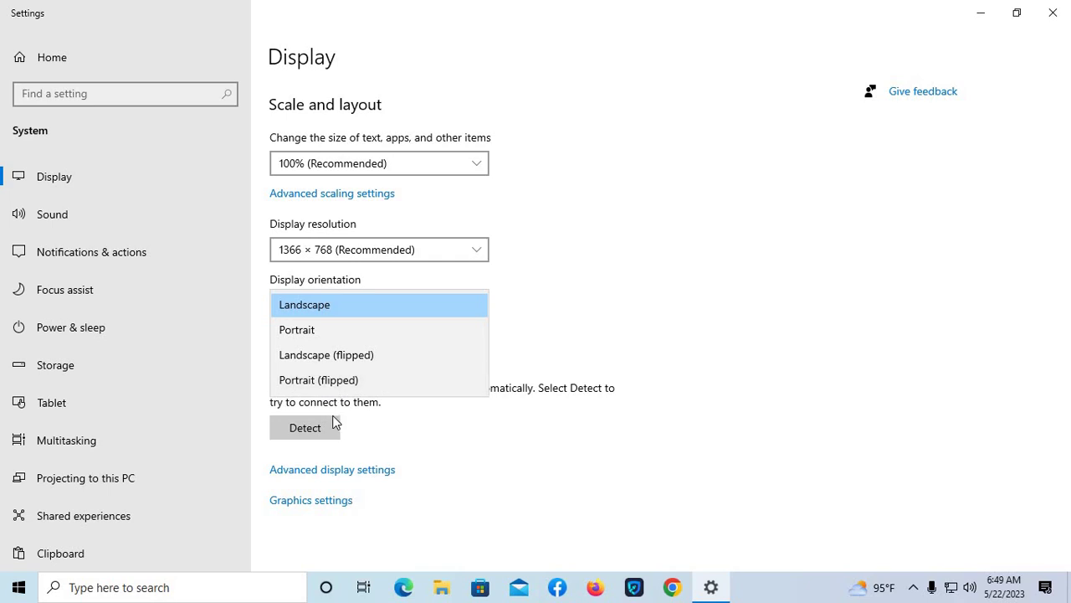
pyautogui.click(583, 333)
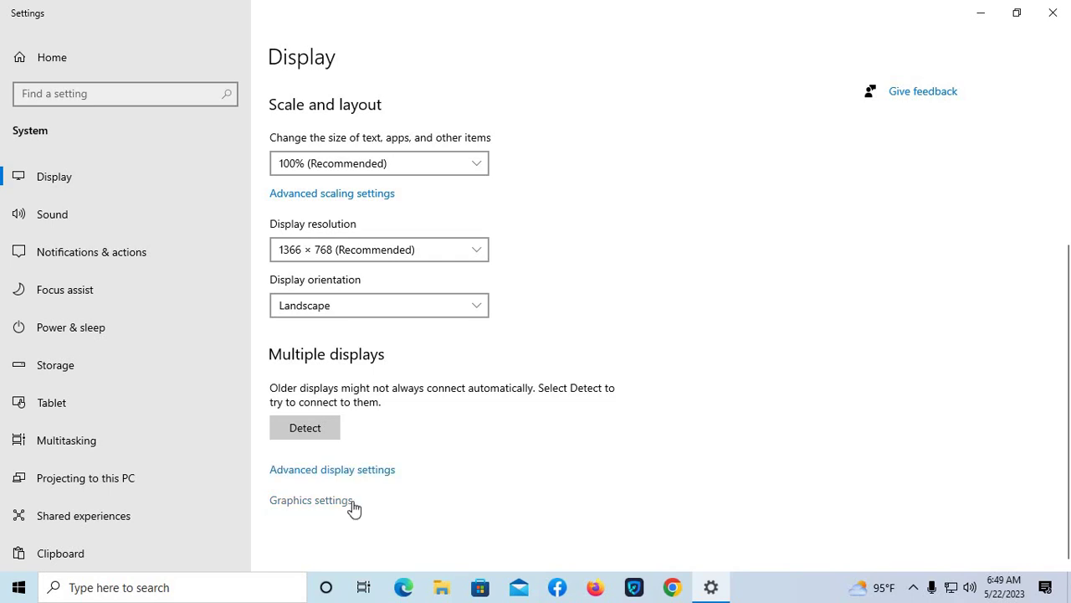
# View the Tablet settings and the Power & sleep choices for when the plugged-in screen turns off.
pyautogui.click(80, 405)
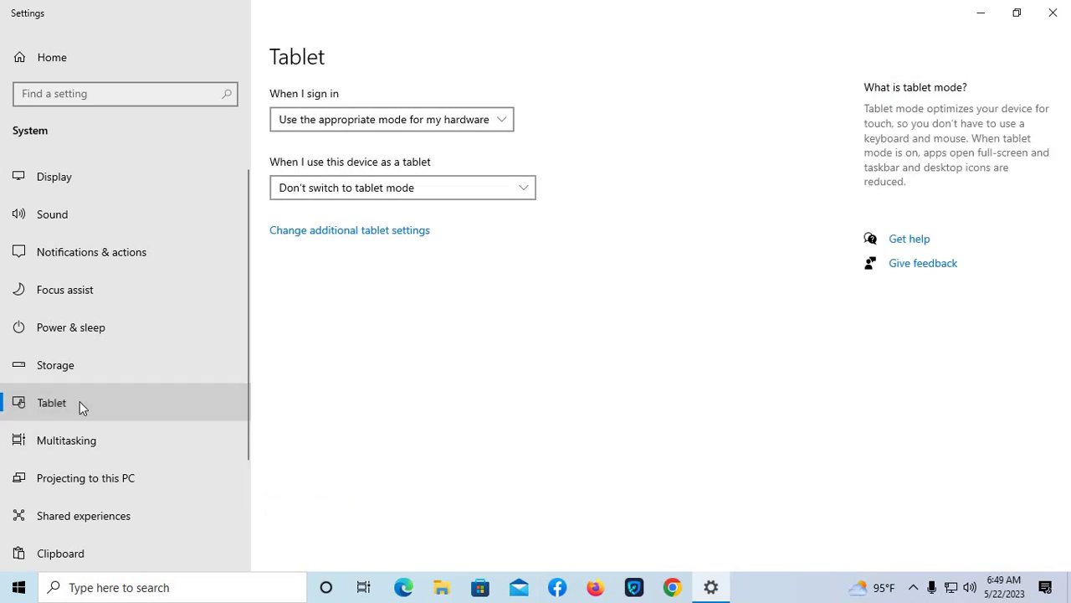
pyautogui.click(110, 333)
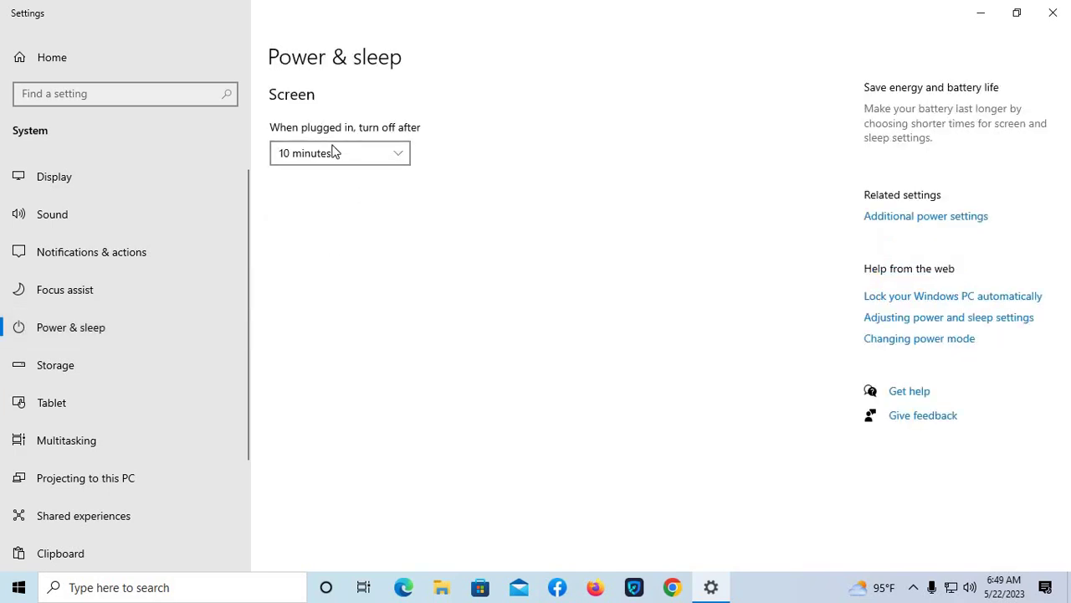
pyautogui.click(397, 157)
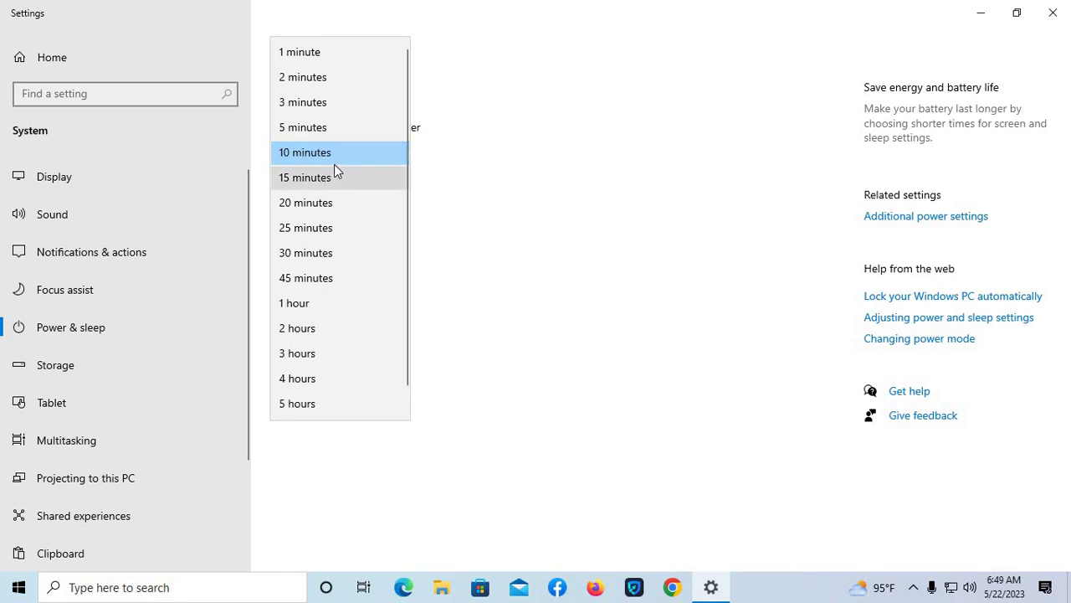
pyautogui.click(439, 201)
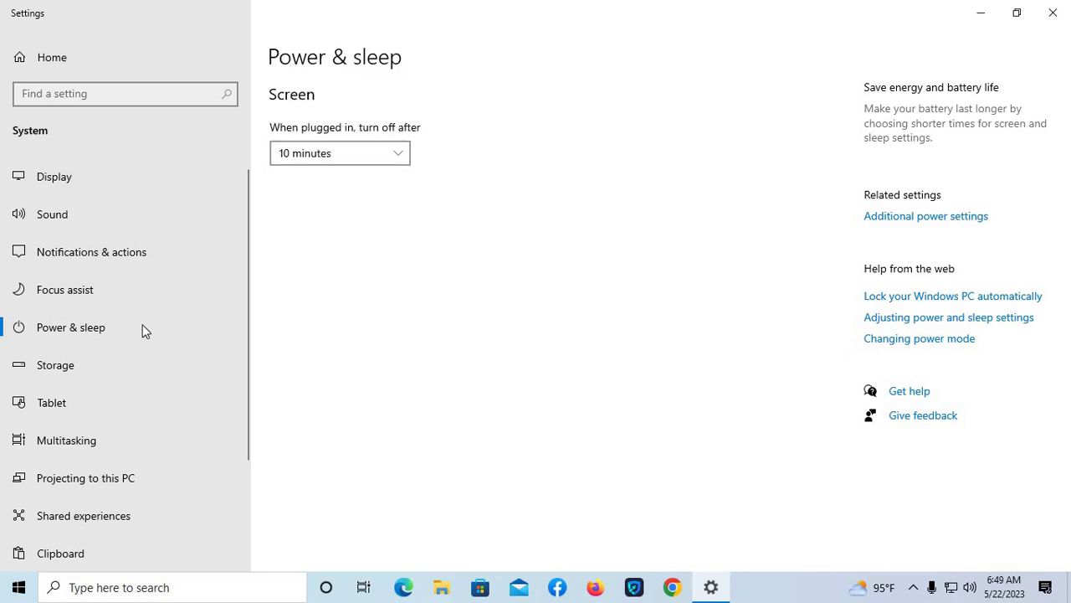
# Examine the Storage settings, including the C: drive usage categories and the additional storage settings.
pyautogui.click(125, 373)
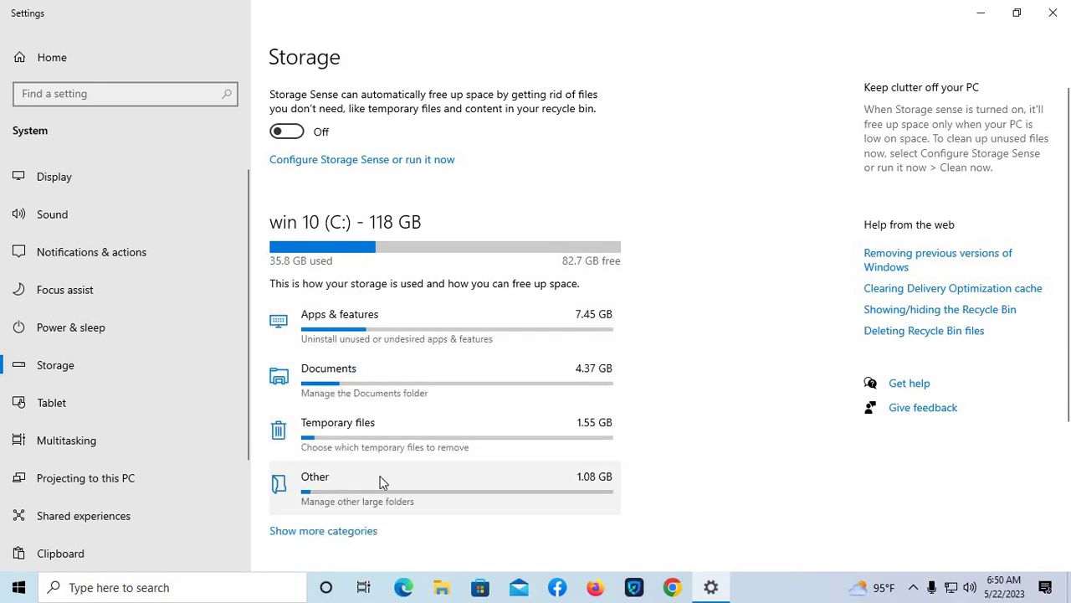
pyautogui.scroll(-3, 383, 483)
pyautogui.scroll(2, 389, 460)
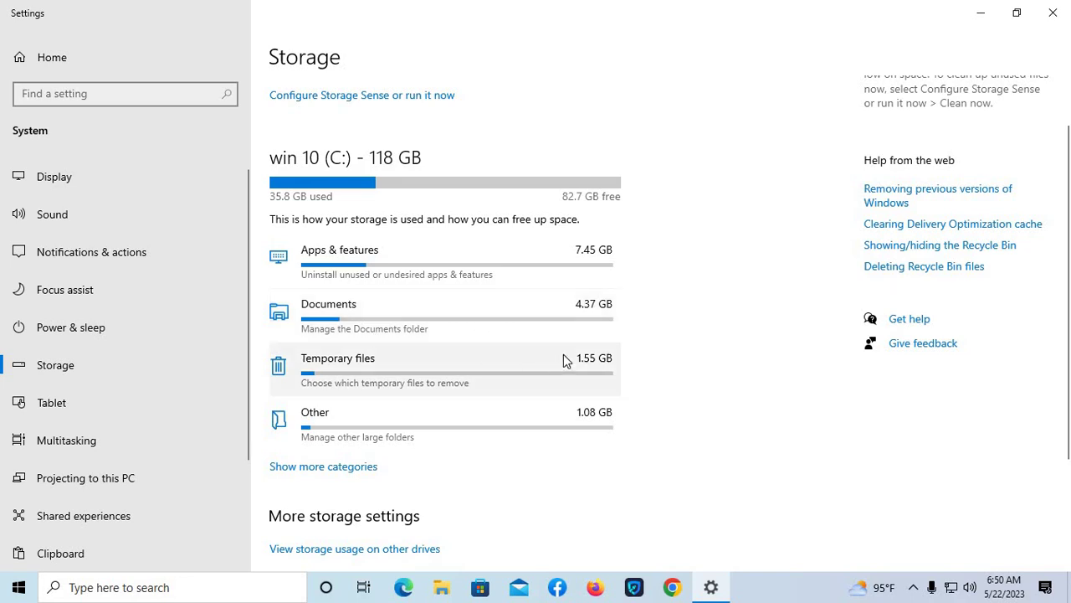
pyautogui.scroll(-1, 401, 381)
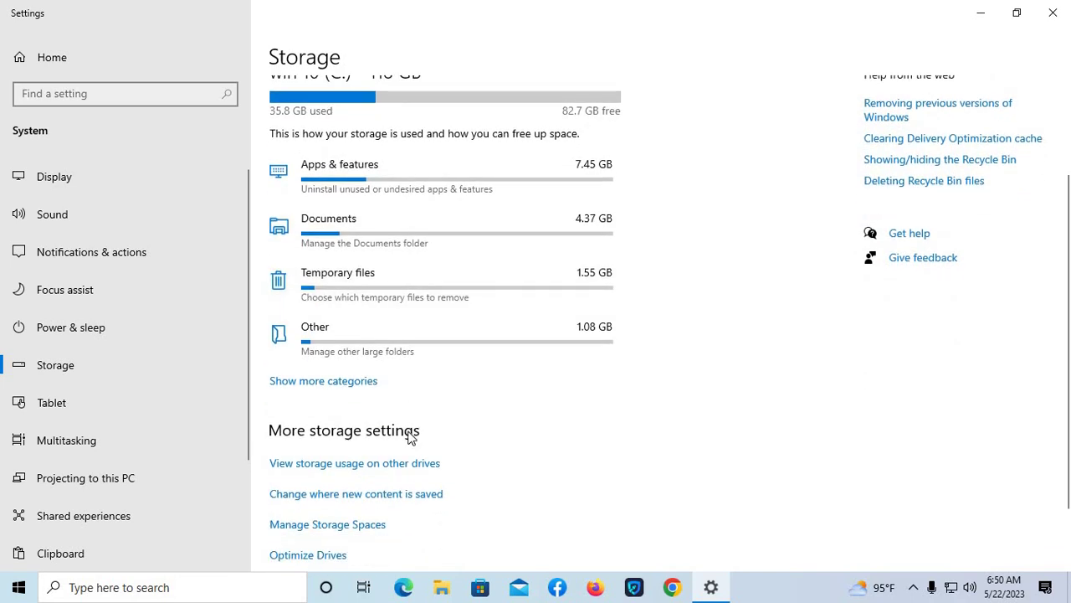
pyautogui.scroll(-1, 410, 437)
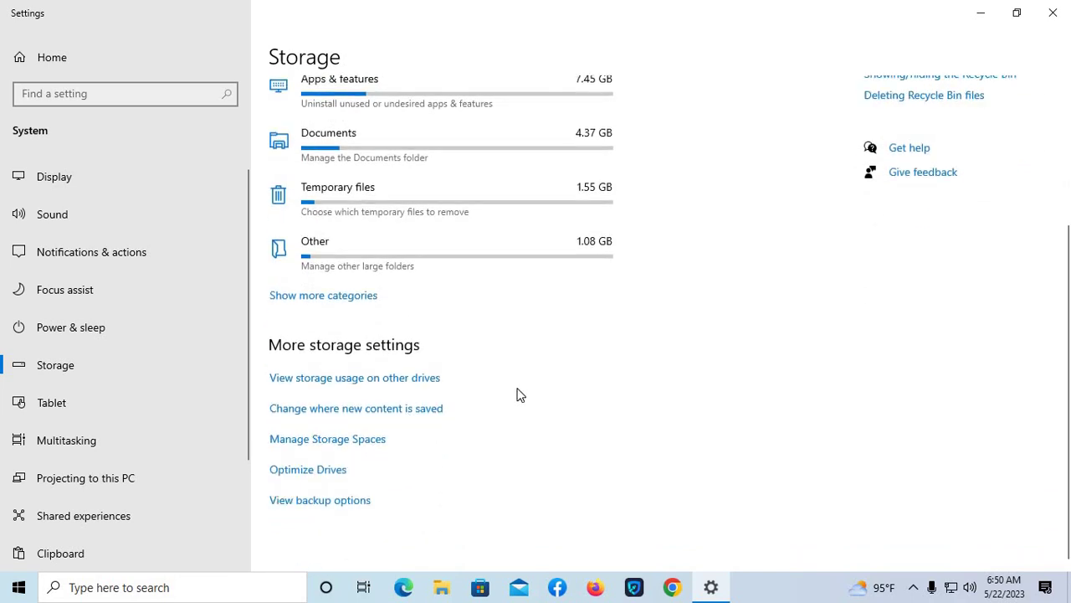
pyautogui.scroll(1, 401, 406)
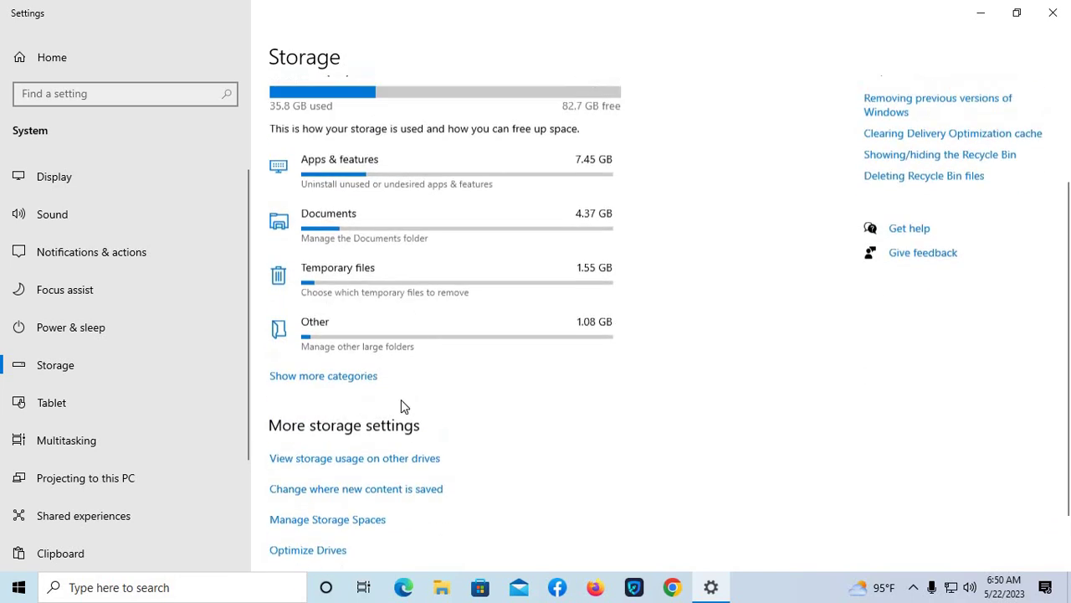
# View the Projecting to this PC settings and the device sharing choices under Shared experiences.
pyautogui.click(104, 483)
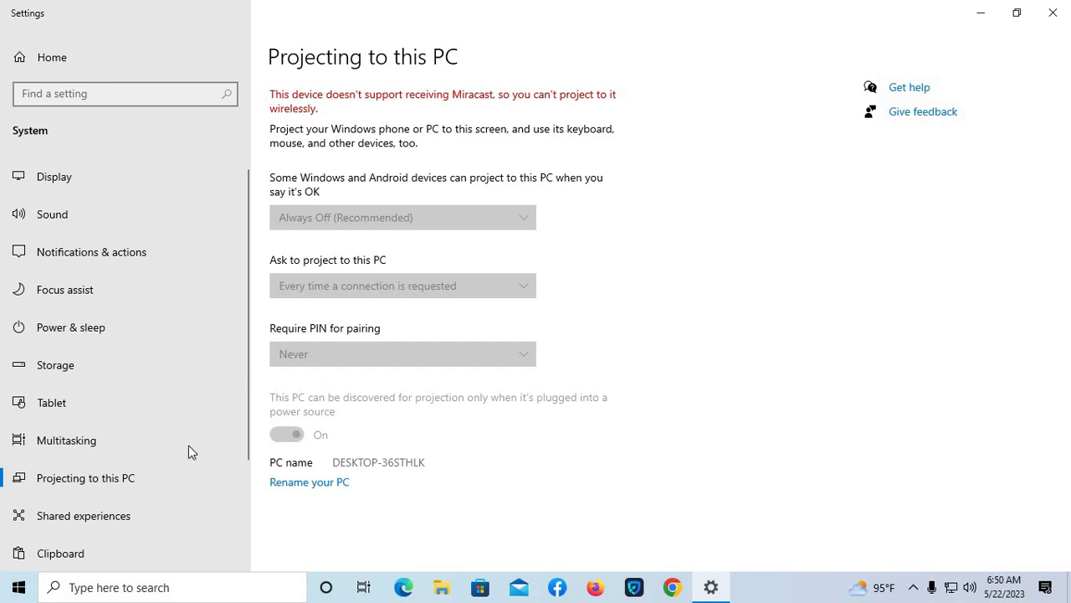
pyautogui.scroll(-2, 114, 460)
pyautogui.click(114, 456)
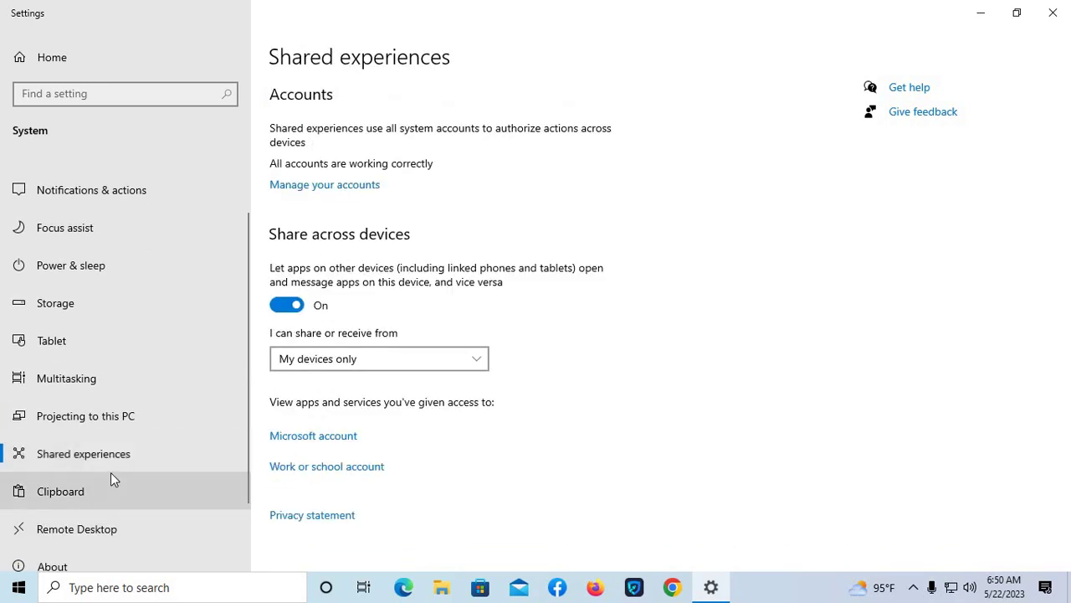
pyautogui.click(479, 360)
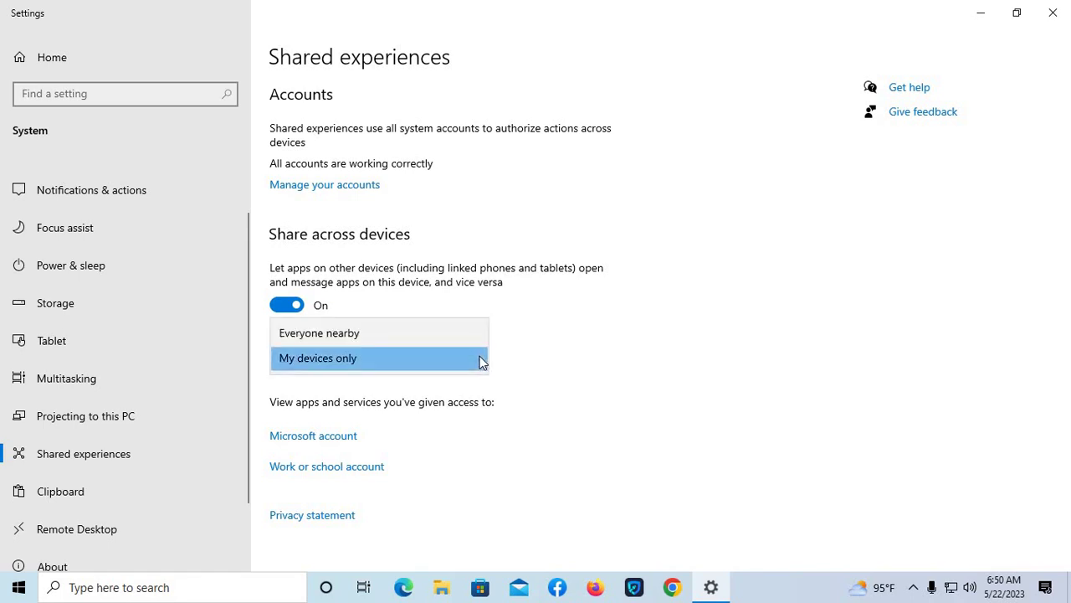
pyautogui.click(367, 367)
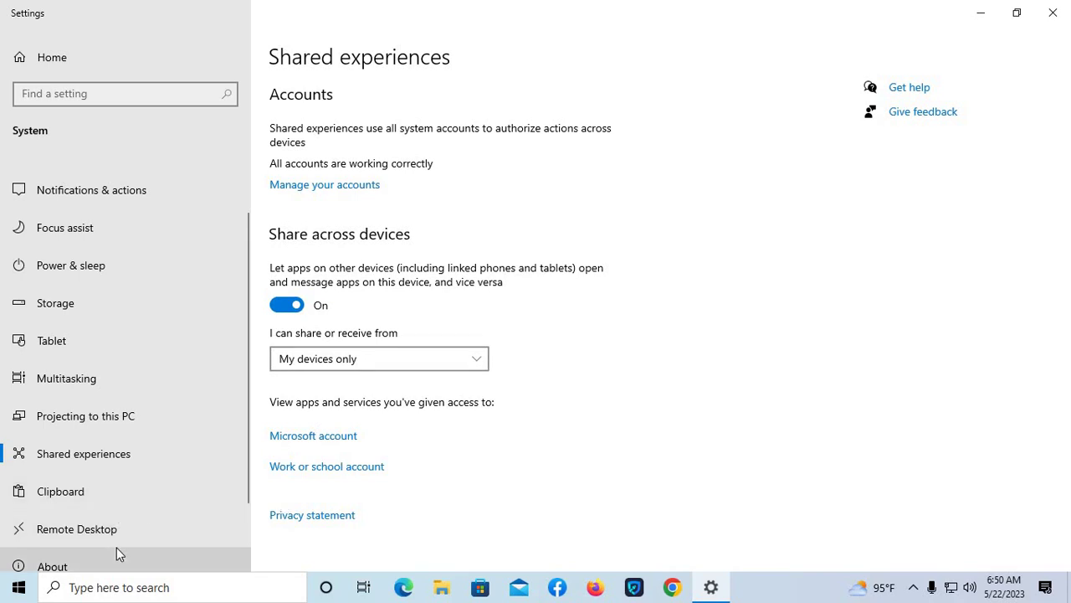
# View the Remote Desktop settings and the confirmation for enabling it, cancel it, and look over the System categories.
pyautogui.scroll(-1, 117, 548)
pyautogui.click(110, 470)
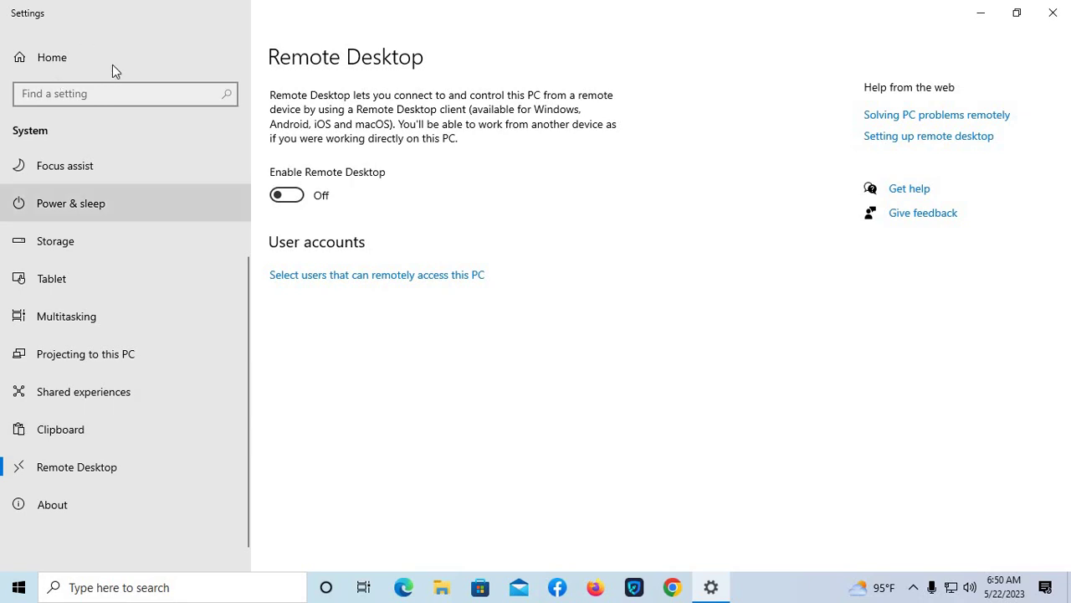
pyautogui.click(295, 197)
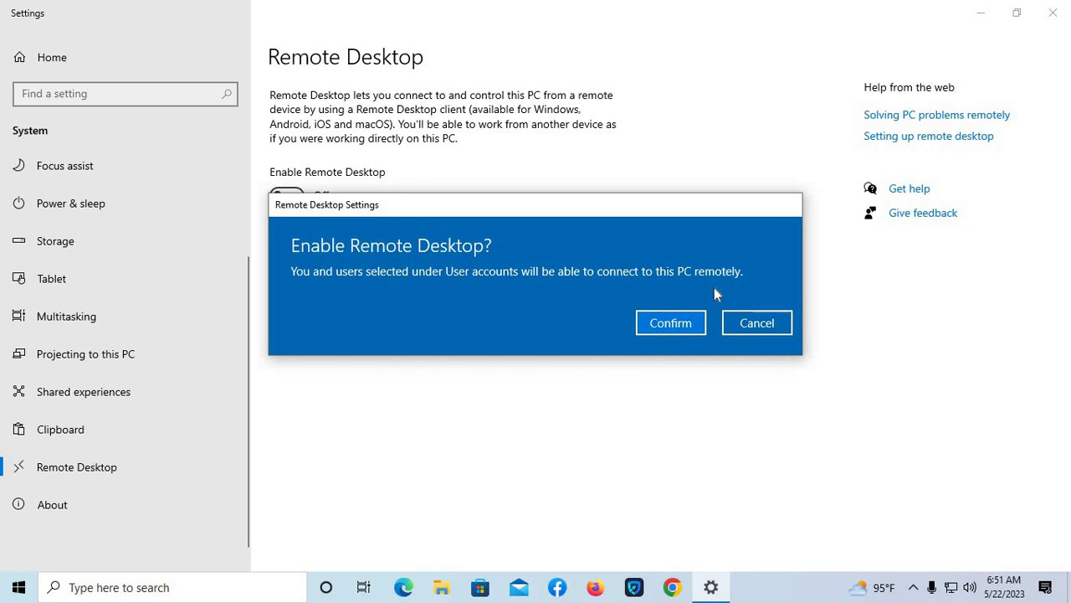
pyautogui.click(756, 324)
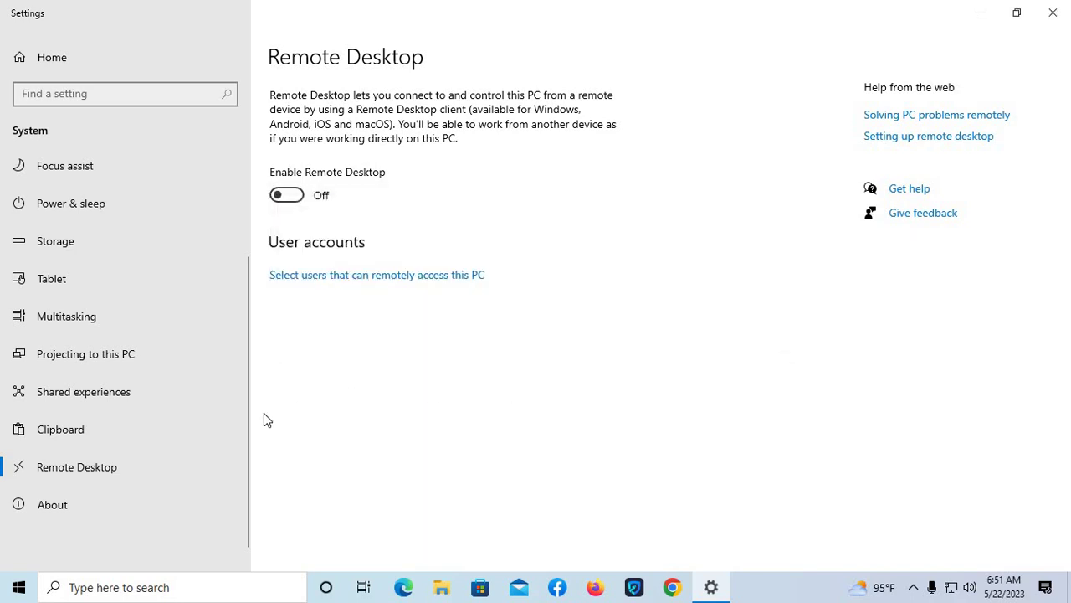
pyautogui.scroll(-1, 117, 451)
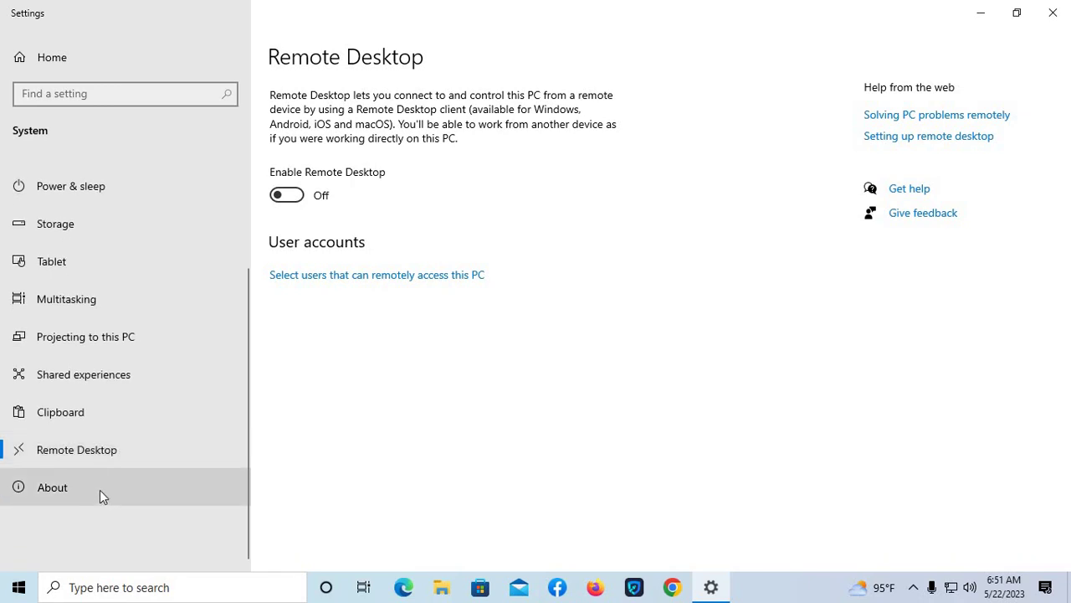
pyautogui.scroll(3, 100, 494)
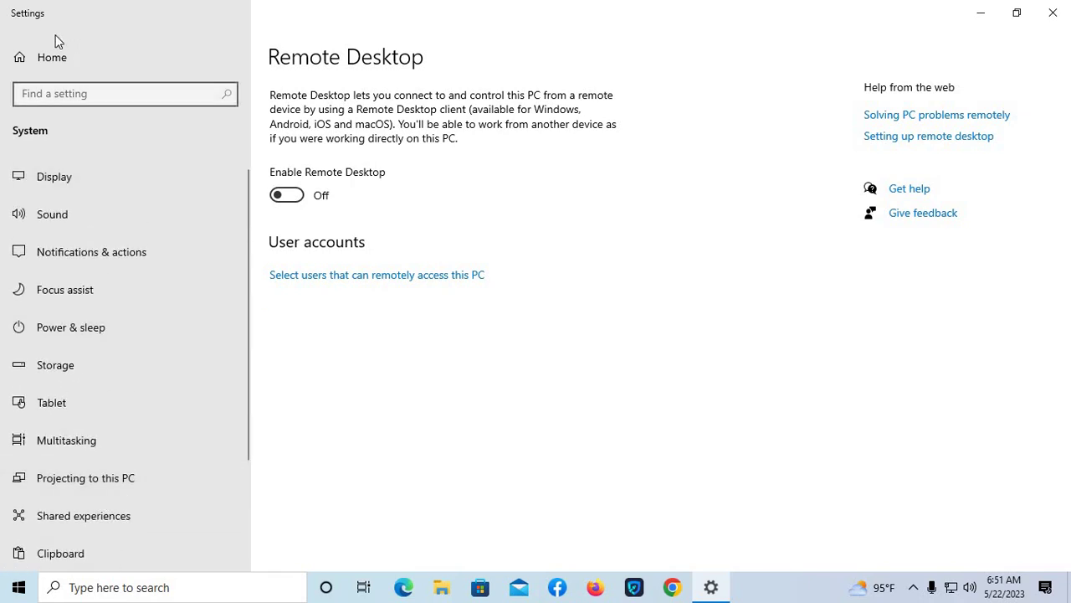
# Close the Settings window and refresh the desktop three times.
pyautogui.click(1060, 17)
pyautogui.rightClick(318, 270)
pyautogui.click(367, 317)
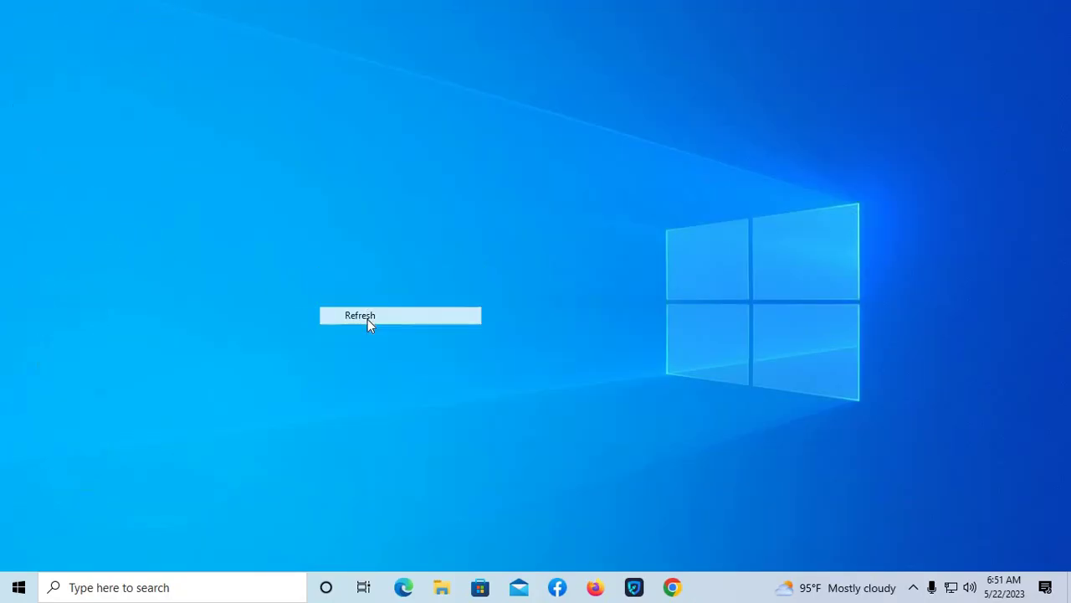
pyautogui.rightClick(368, 319)
pyautogui.click(407, 365)
pyautogui.rightClick(406, 361)
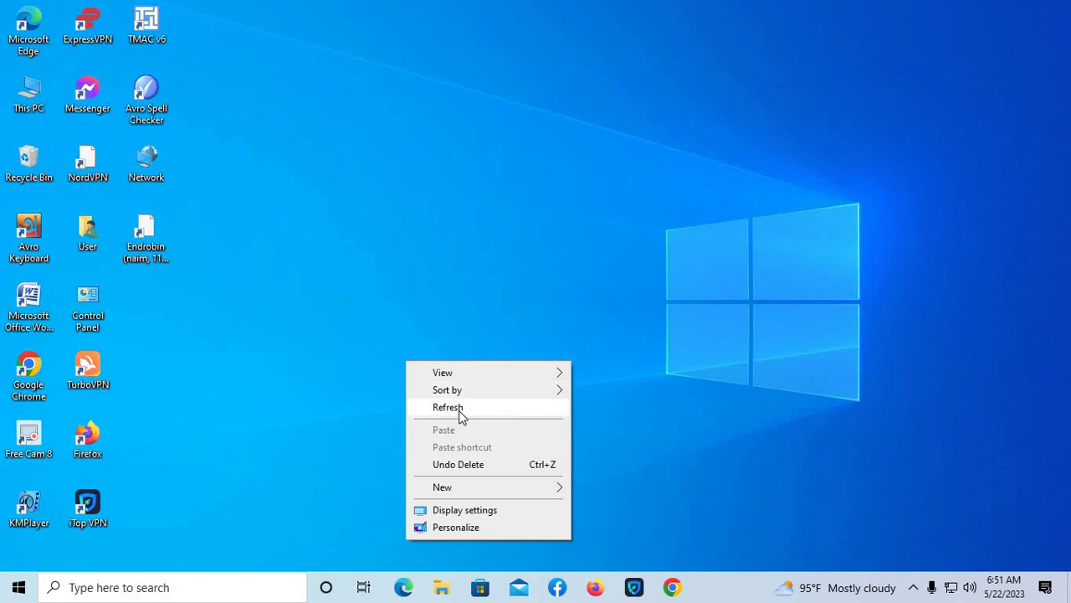
pyautogui.click(458, 408)
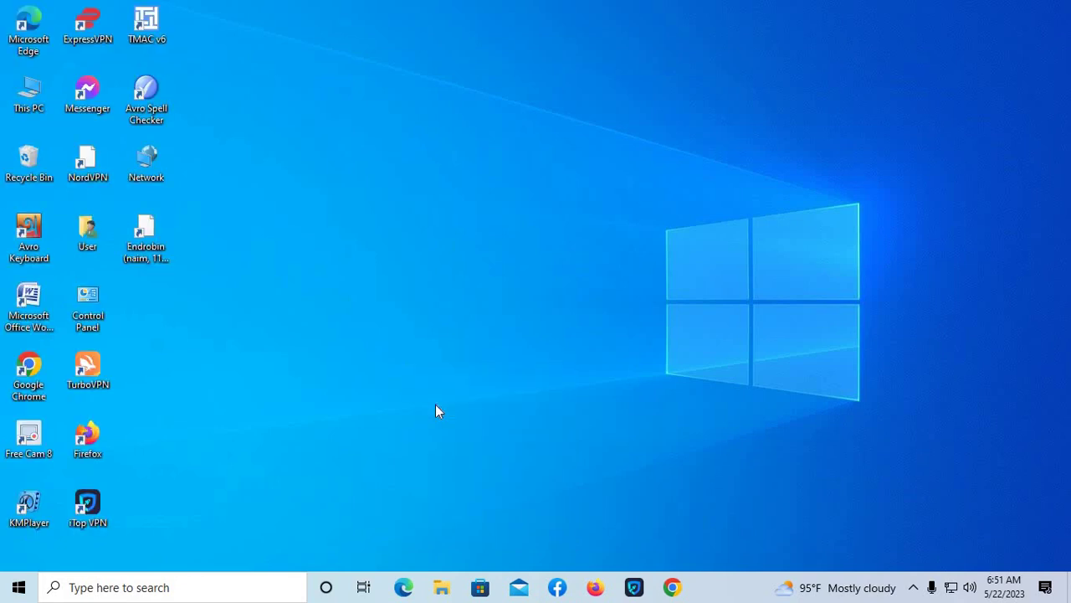